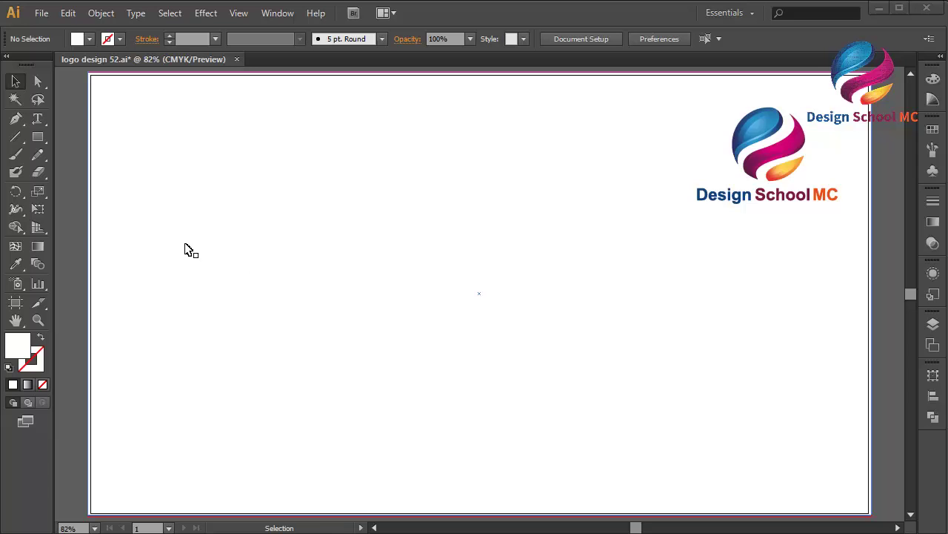
# Draw the closed left half of a shield with the Pen tool, using curved top and outer edges and a straight vertical inner edge.
pyautogui.click(18, 121)
pyautogui.click(424, 181)
pyautogui.moveTo(330, 222); pyautogui.dragTo(281, 246)
pyautogui.click(331, 222)
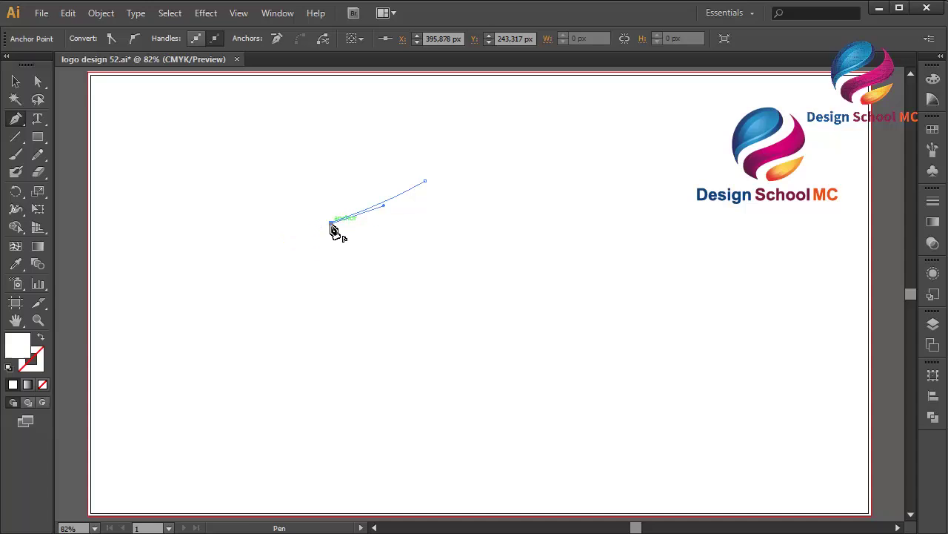
pyautogui.moveTo(424, 394); pyautogui.dragTo(523, 437)
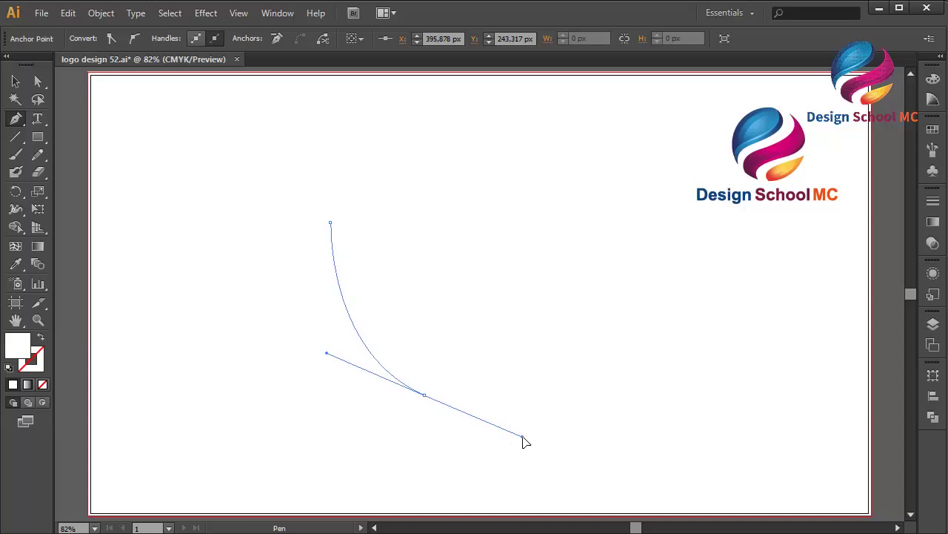
pyautogui.keyDown('ctrl'); pyautogui.click(433, 382); pyautogui.keyUp('ctrl')
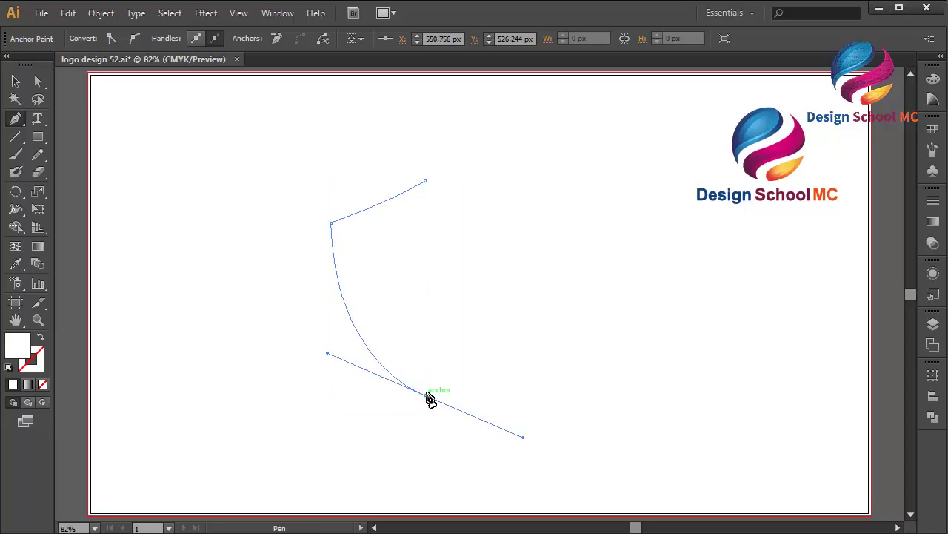
pyautogui.click(425, 395)
pyautogui.click(425, 182)
pyautogui.click(16, 81)
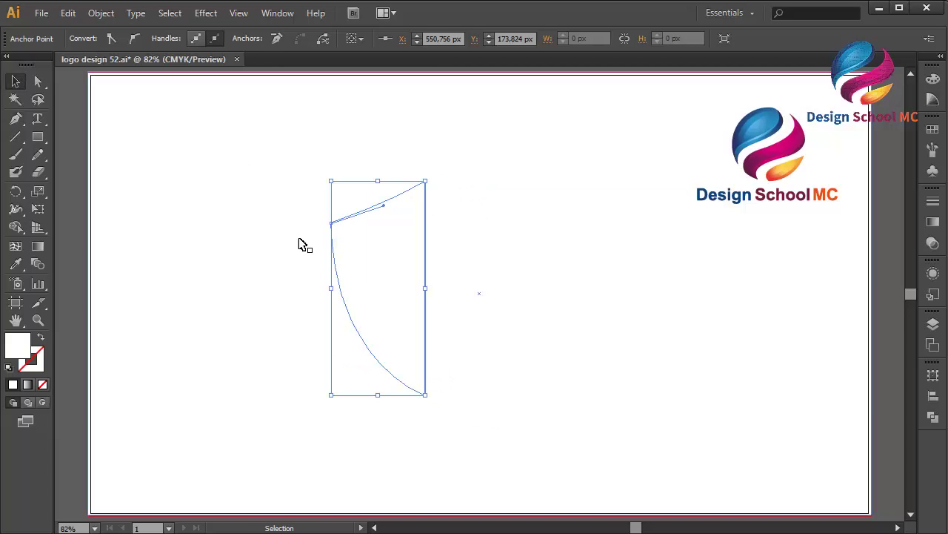
# Fill the half-shield shape with grey 757575.
pyautogui.click(350, 254)
pyautogui.doubleClick(21, 352)
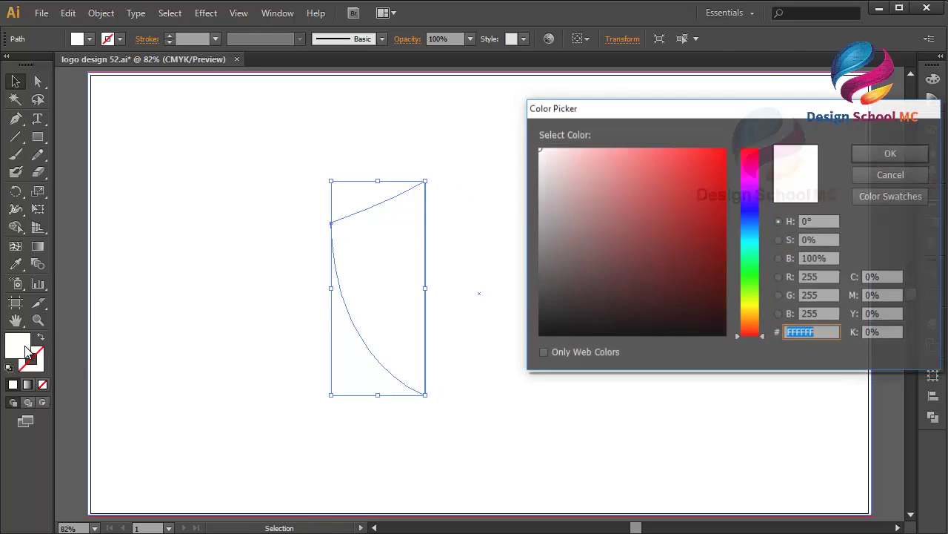
pyautogui.moveTo(619, 237)
pyautogui.mouseDown()
pyautogui.moveTo(624, 185)
pyautogui.moveTo(541, 269)
pyautogui.moveTo(530, 237)
pyautogui.moveTo(522, 256)
pyautogui.mouseUp()
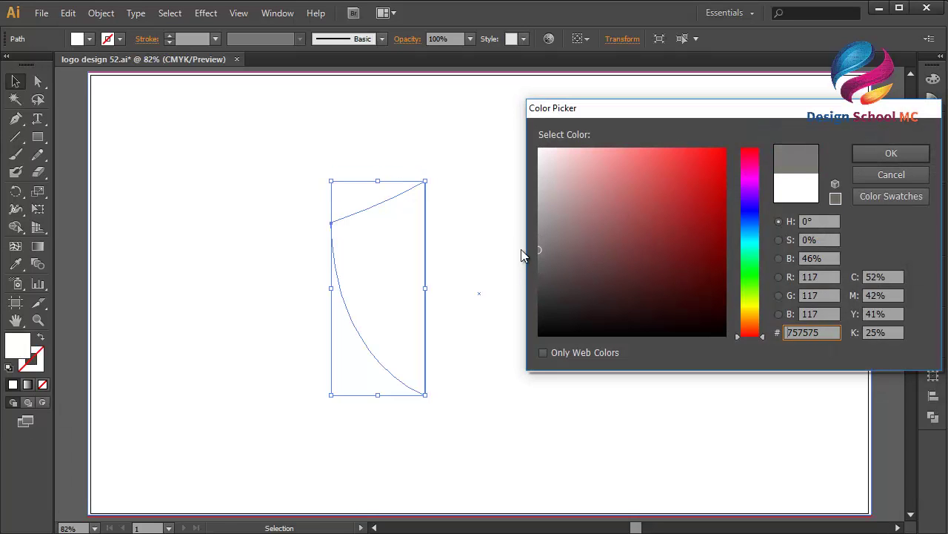
pyautogui.click(891, 153)
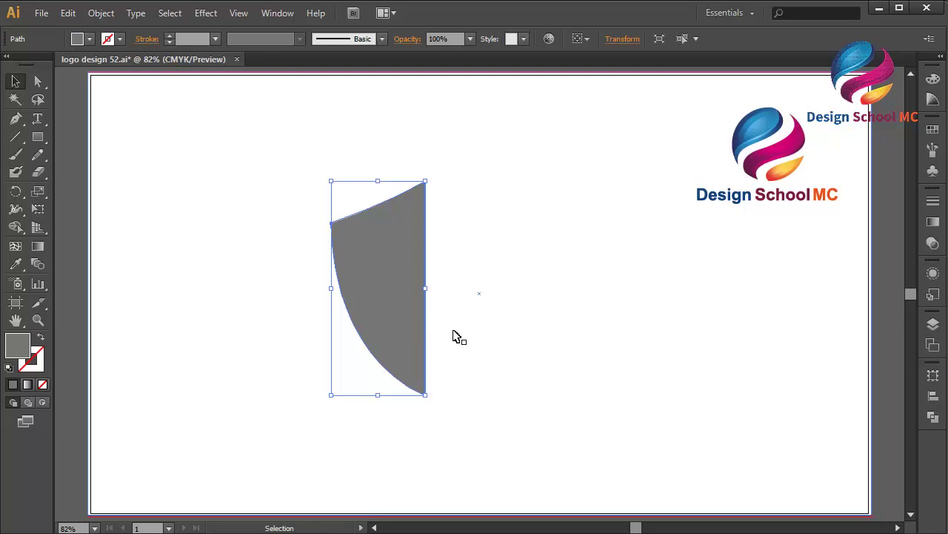
# Copy the half-shield, paste it in front, and flip the copy across the straight edge to form the right half.
pyautogui.click(71, 14)
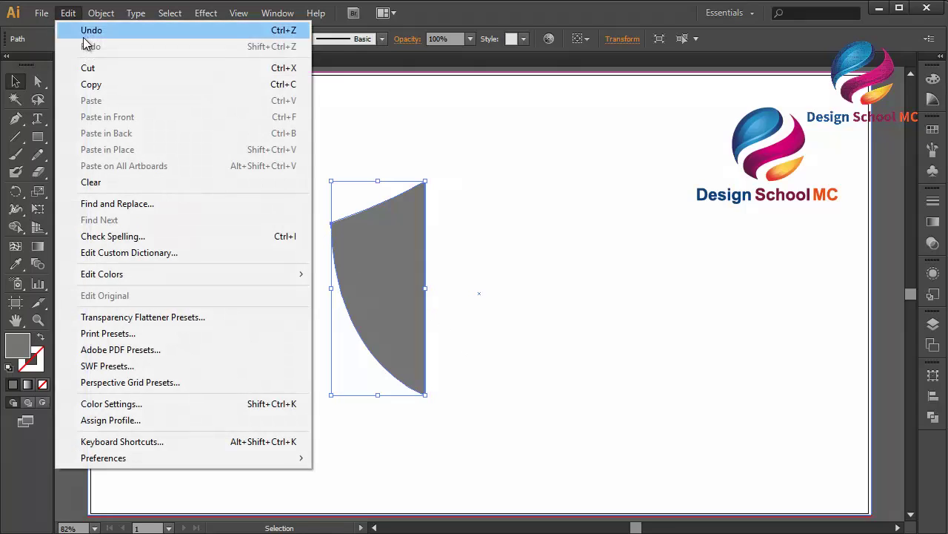
pyautogui.click(101, 83)
pyautogui.click(68, 12)
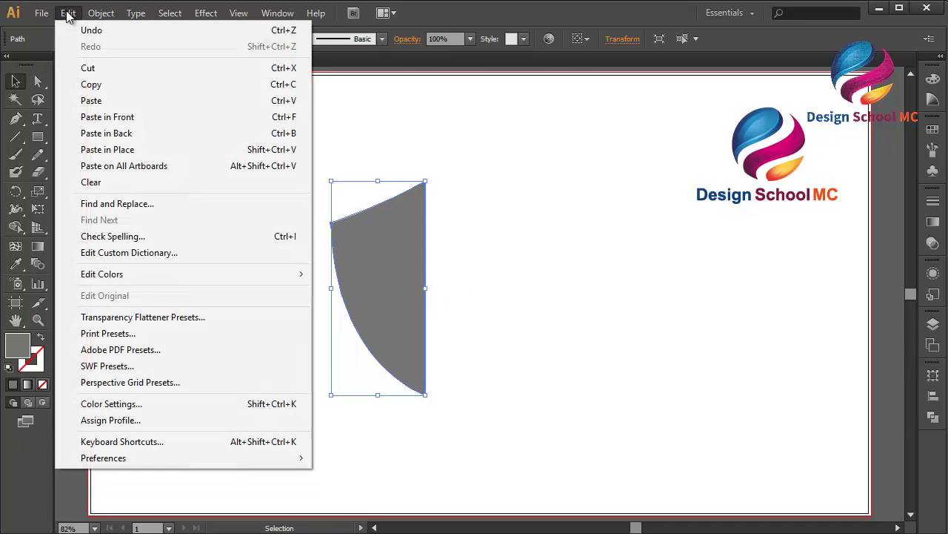
pyautogui.click(130, 118)
pyautogui.moveTo(331, 288); pyautogui.dragTo(524, 292)
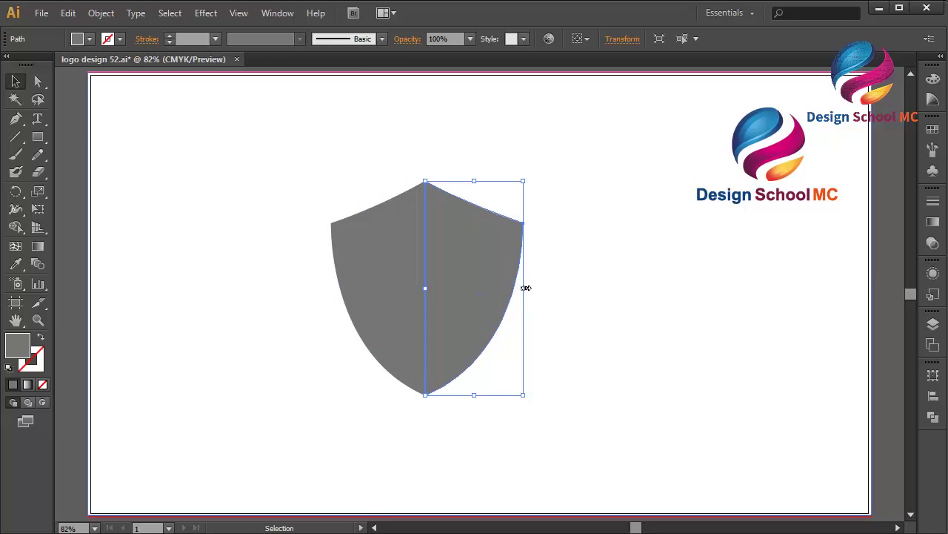
# Select both shield halves and unite them into one shape with Pathfinder.
pyautogui.click(332, 303)
pyautogui.click(359, 300)
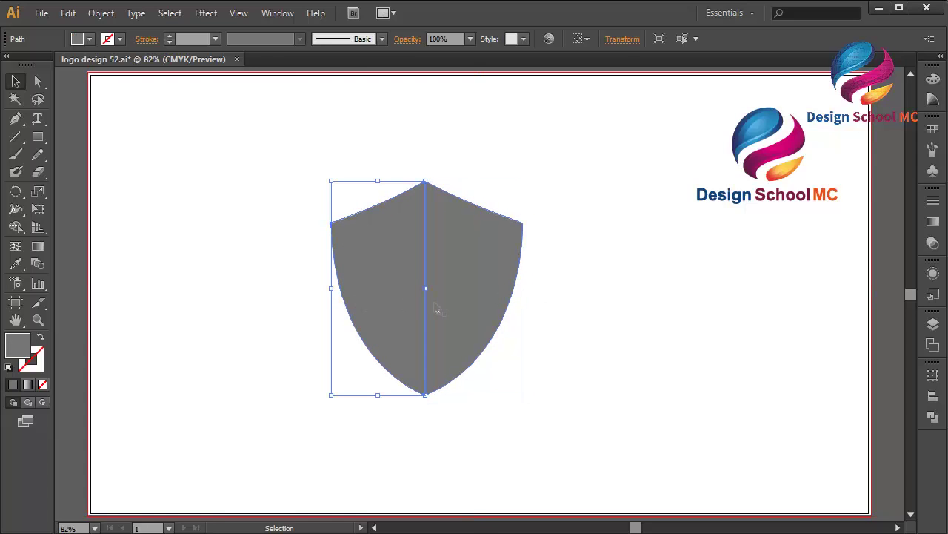
pyautogui.keyDown('shift'); pyautogui.click(437, 310); pyautogui.keyUp('shift')
pyautogui.click(932, 417)
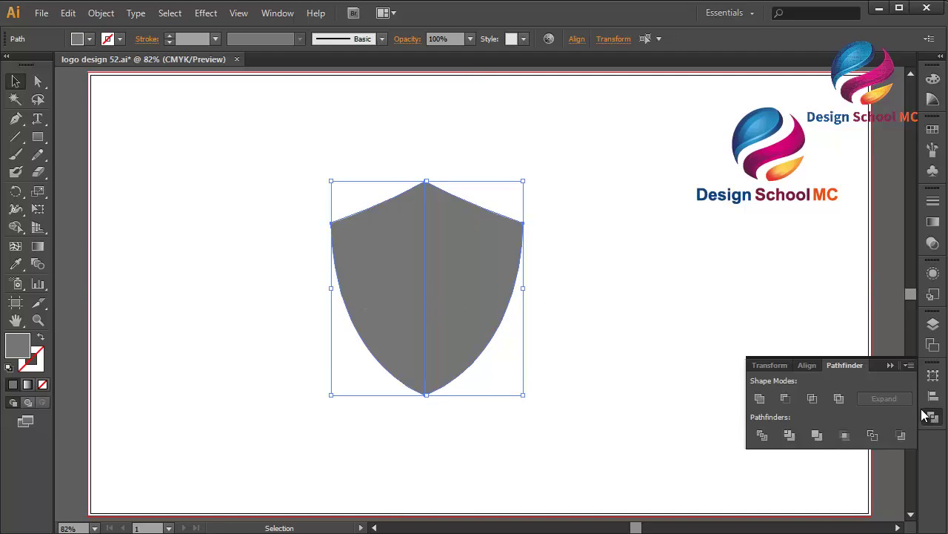
pyautogui.click(760, 400)
pyautogui.click(909, 364)
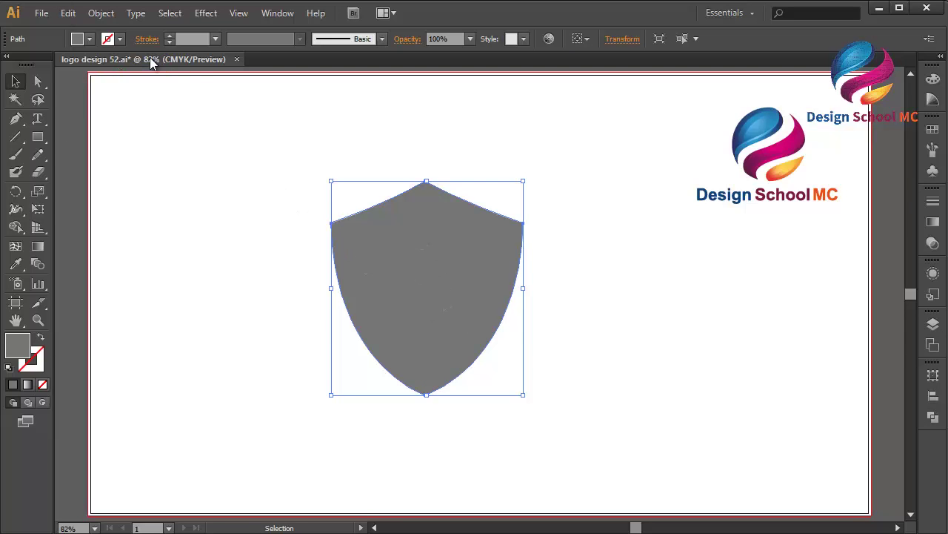
# Paste a copy of the shield in front and scale it down proportionally, leaving an even margin inside the original.
pyautogui.click(67, 15)
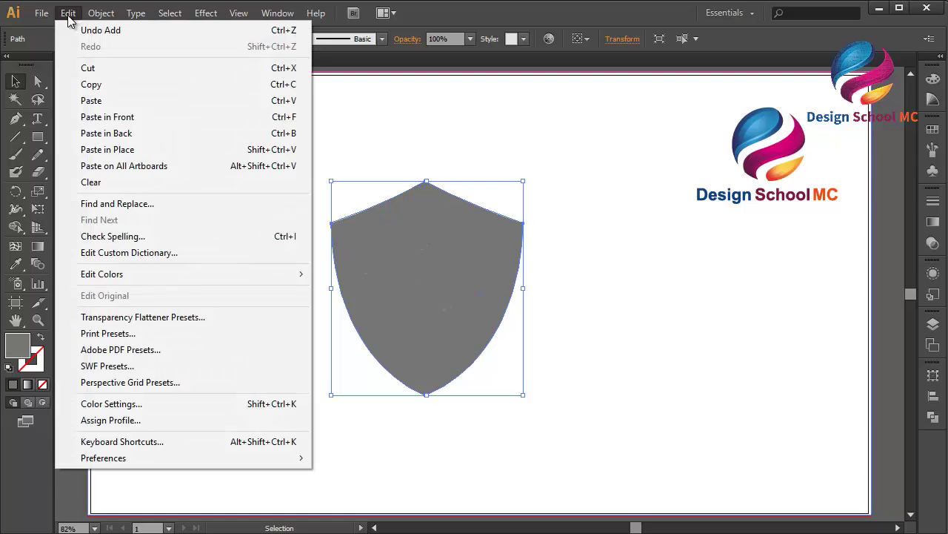
pyautogui.click(83, 85)
pyautogui.click(67, 15)
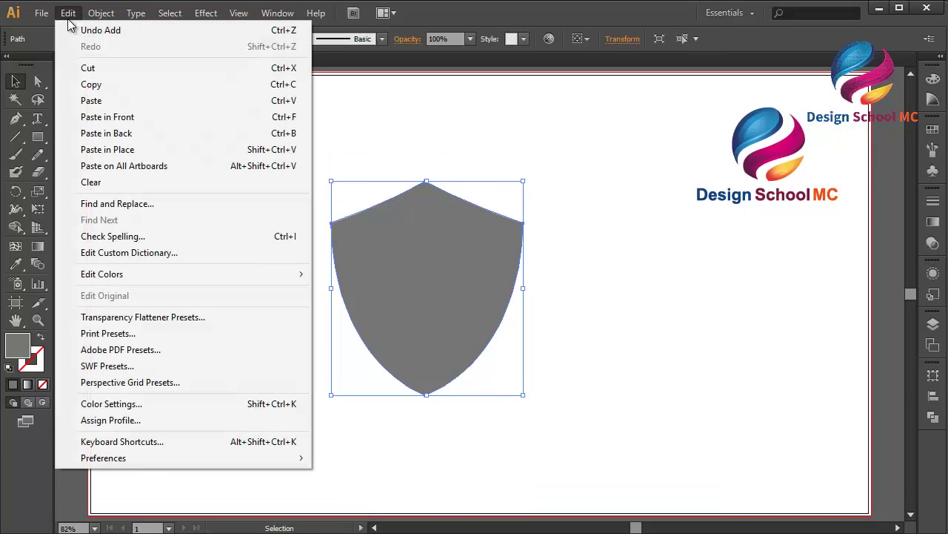
pyautogui.click(122, 120)
pyautogui.moveTo(429, 180); pyautogui.dragTo(435, 208)
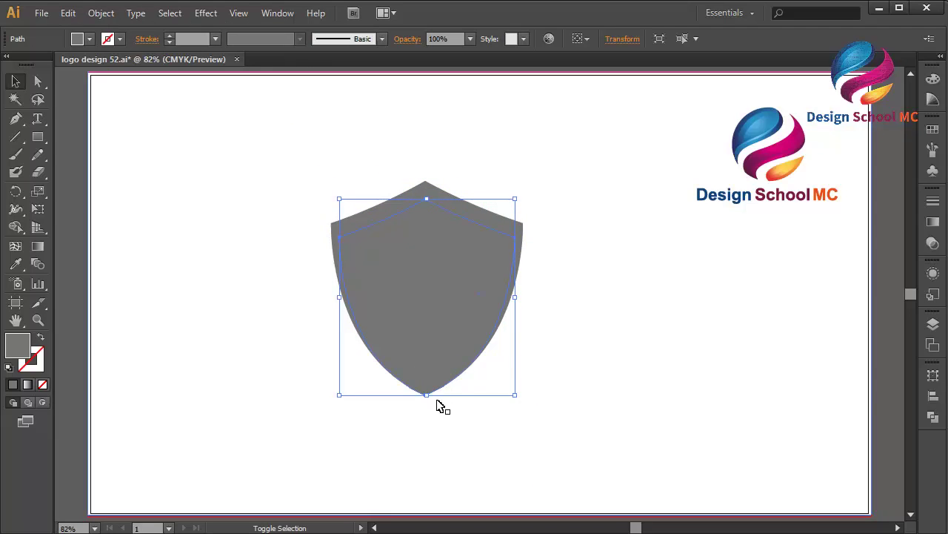
pyautogui.moveTo(426, 395); pyautogui.dragTo(423, 376)
# Turn the outer shield into an unfilled outline by swapping its fill and stroke, and set the stroke weight to 10 pt.
pyautogui.click(496, 336)
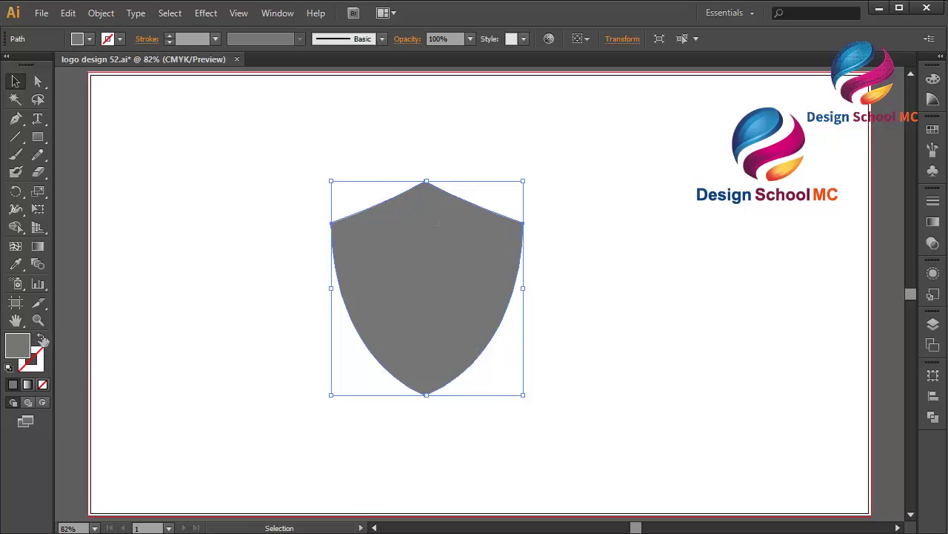
pyautogui.click(42, 338)
pyautogui.click(216, 42)
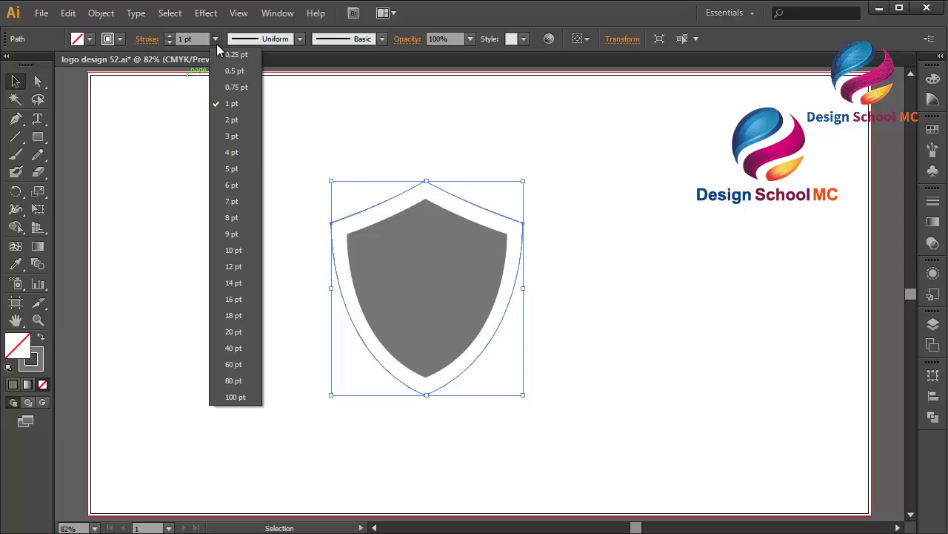
pyautogui.click(234, 218)
pyautogui.click(215, 38)
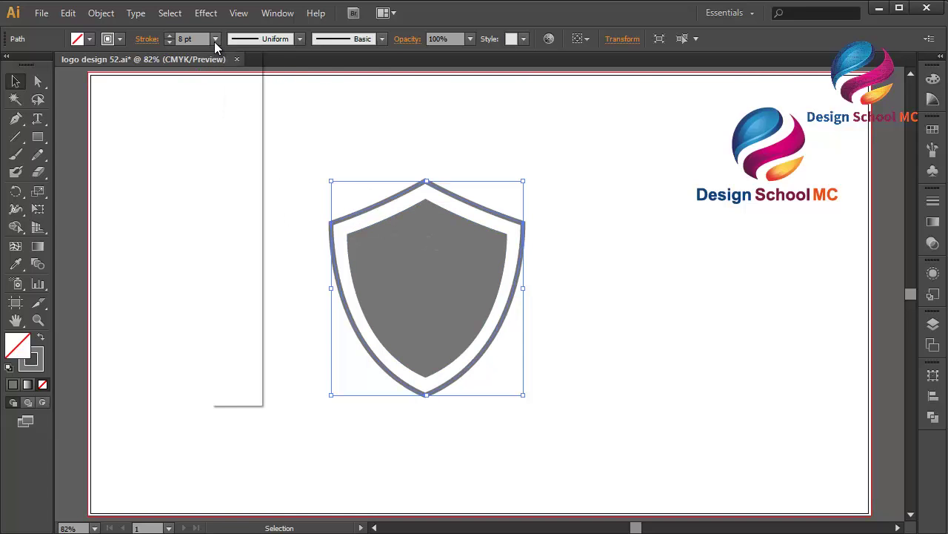
pyautogui.click(234, 251)
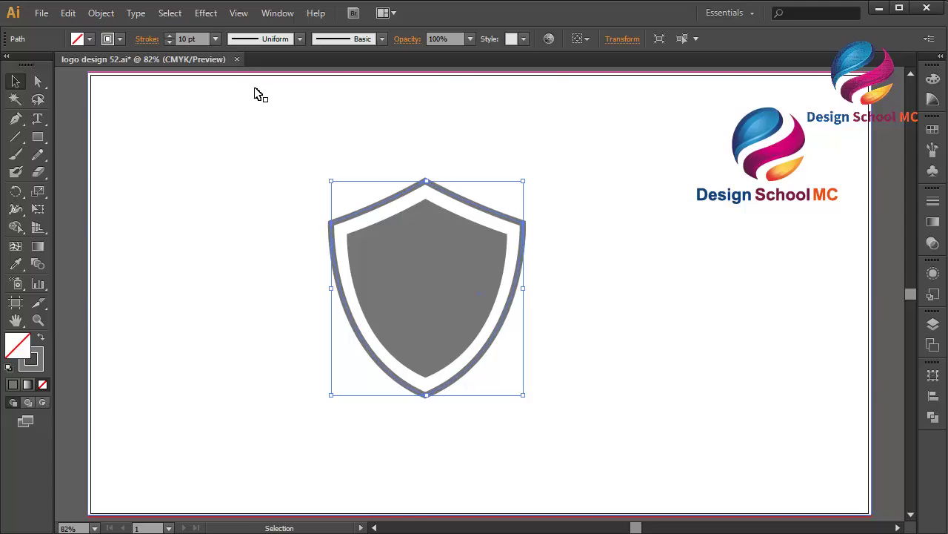
pyautogui.click(368, 173)
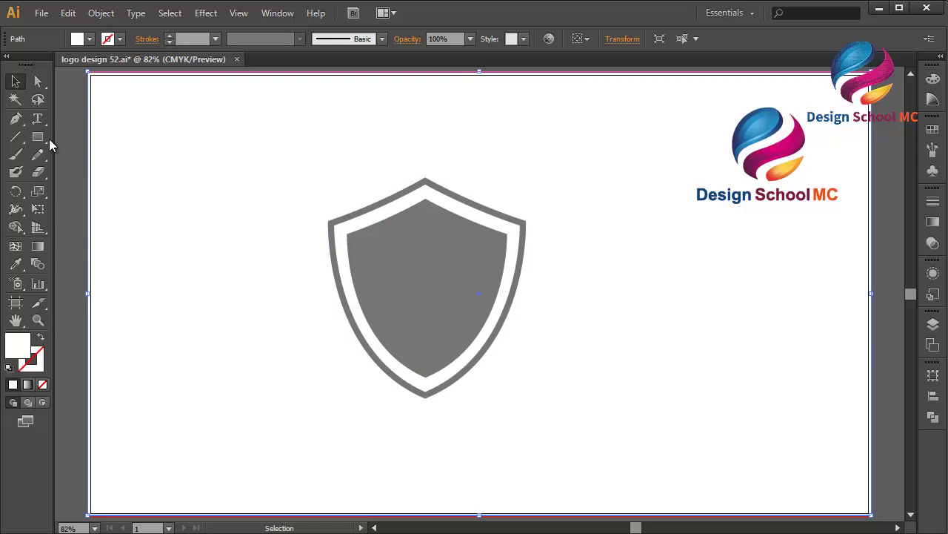
# Draw a horizontal banner rectangle across the middle of the shield, extending slightly past both sides.
pyautogui.moveTo(37, 137); pyautogui.dragTo(85, 143)
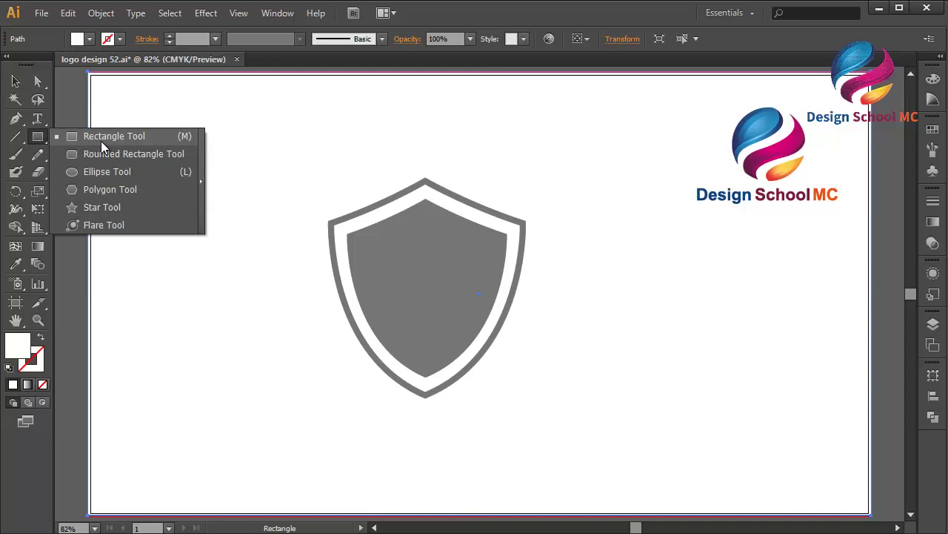
pyautogui.moveTo(104, 146); pyautogui.dragTo(104, 144)
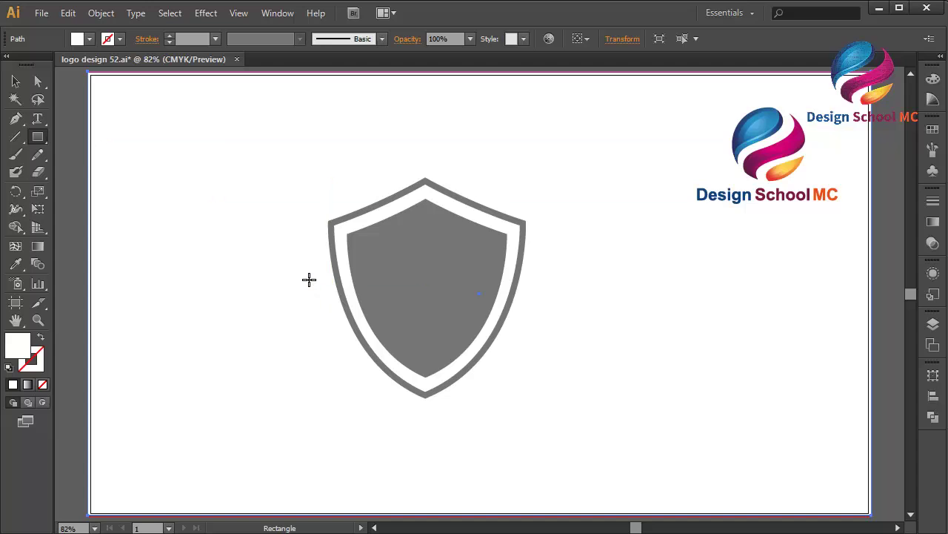
pyautogui.moveTo(312, 279); pyautogui.dragTo(541, 335)
pyautogui.click(16, 81)
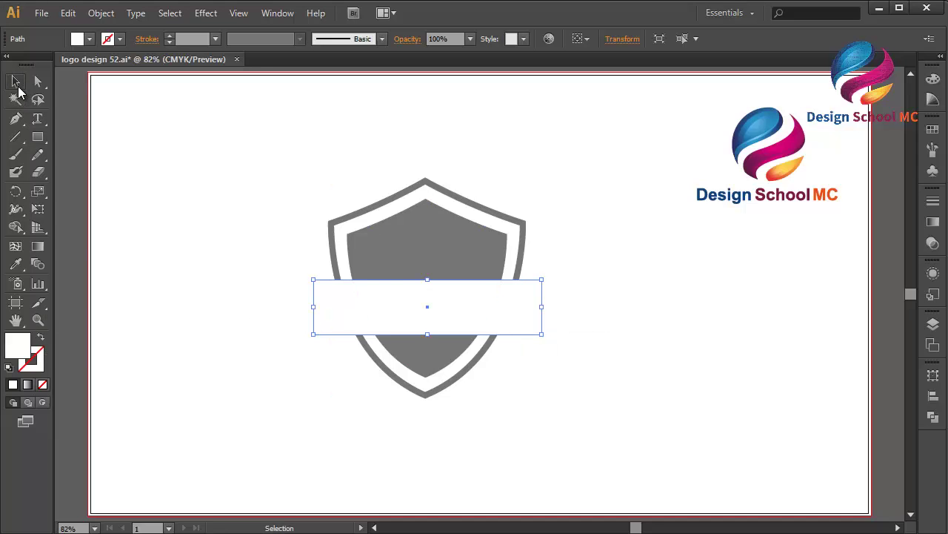
# Give the banner rectangle a grey 6D6D6D fill and a white 10 pt stroke.
pyautogui.click(40, 338)
pyautogui.doubleClick(18, 349)
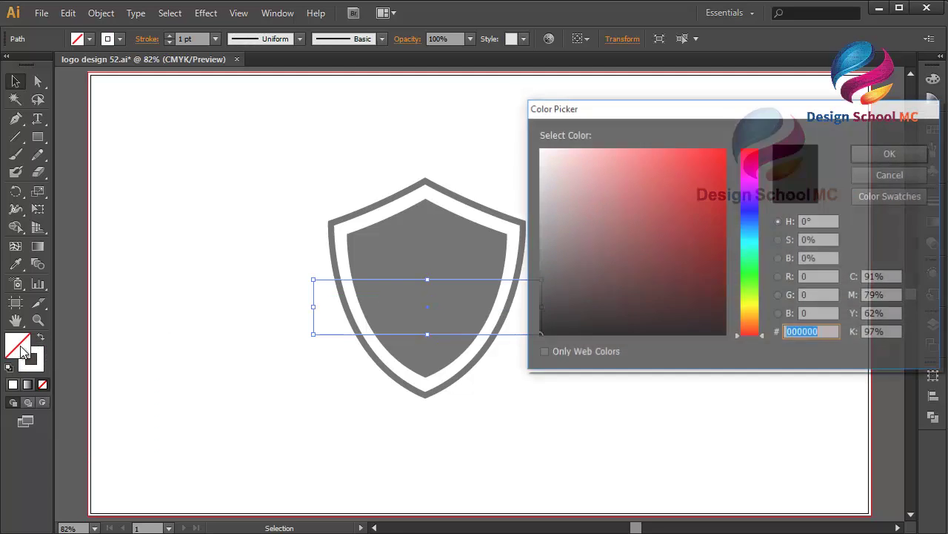
pyautogui.moveTo(631, 274)
pyautogui.mouseDown()
pyautogui.moveTo(588, 275)
pyautogui.moveTo(524, 255)
pyautogui.mouseUp()
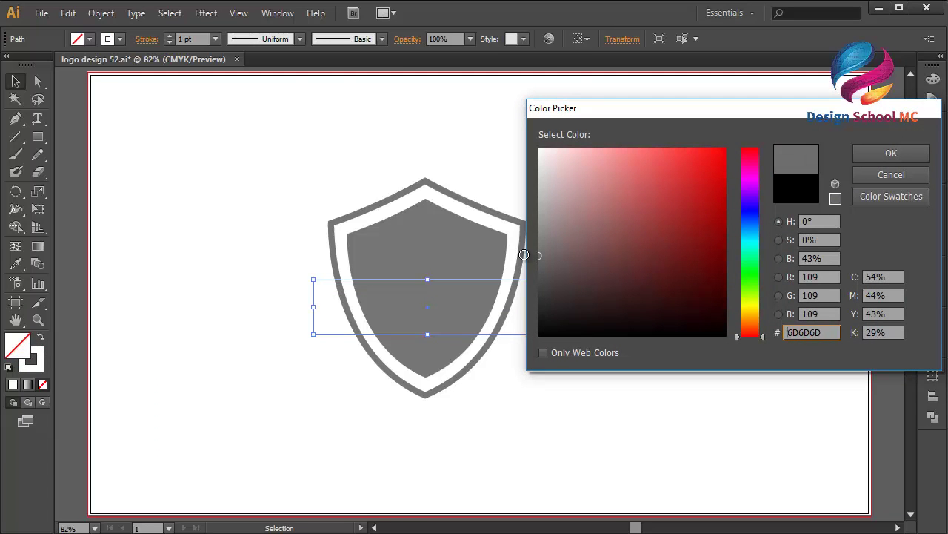
pyautogui.click(882, 154)
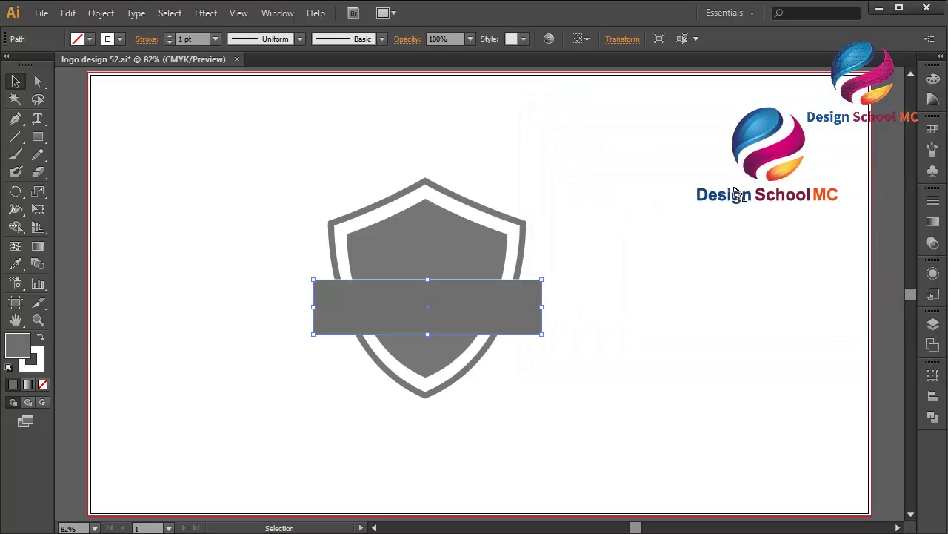
pyautogui.click(215, 38)
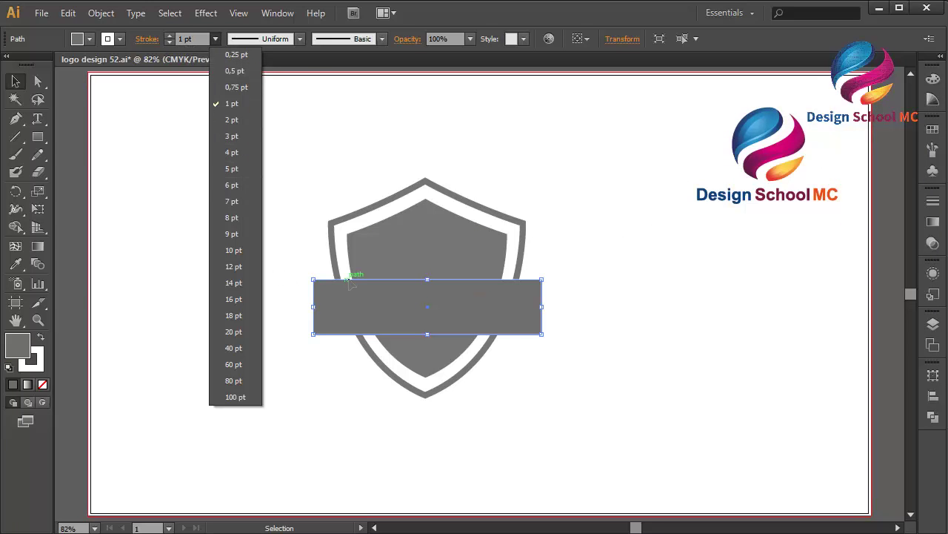
pyautogui.click(246, 252)
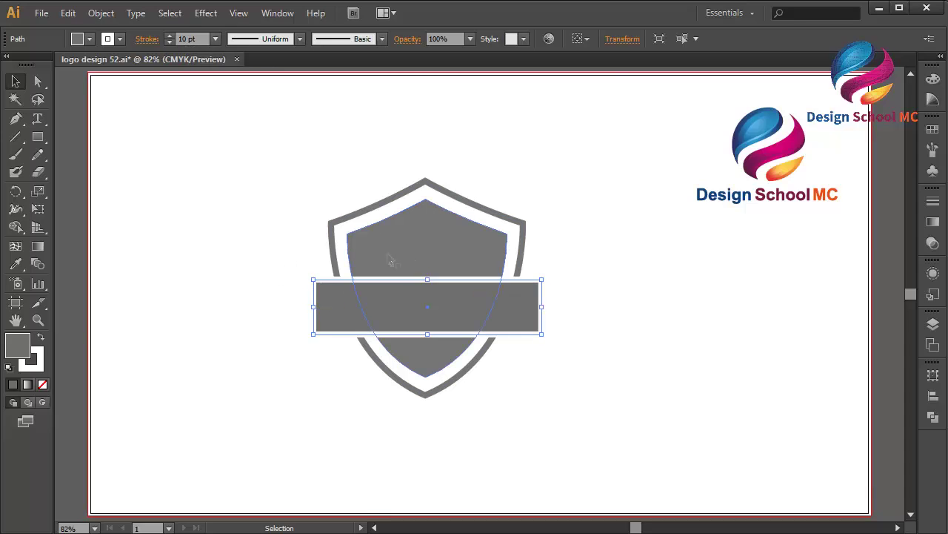
pyautogui.click(286, 237)
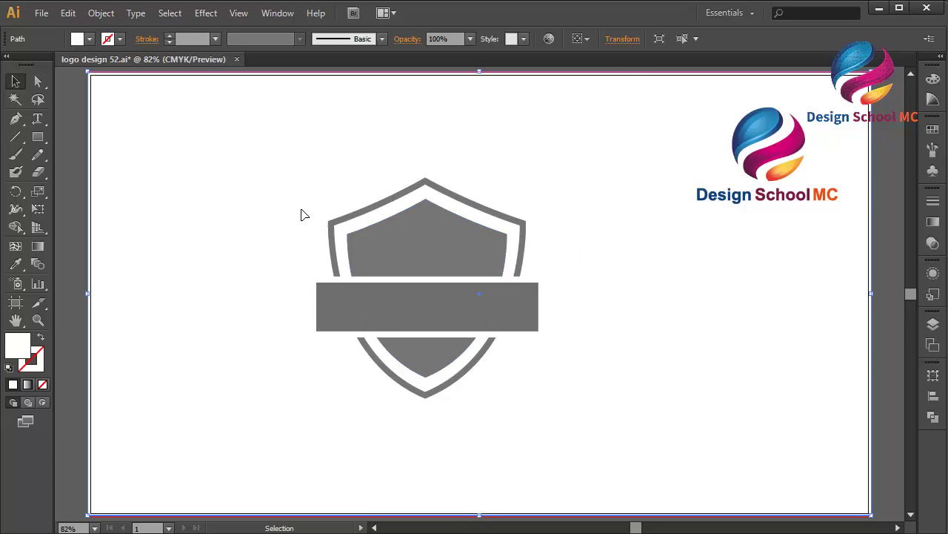
# Move the banner slightly up on the shield and fine-tune its vertical position with small downward nudges.
pyautogui.click(477, 314)
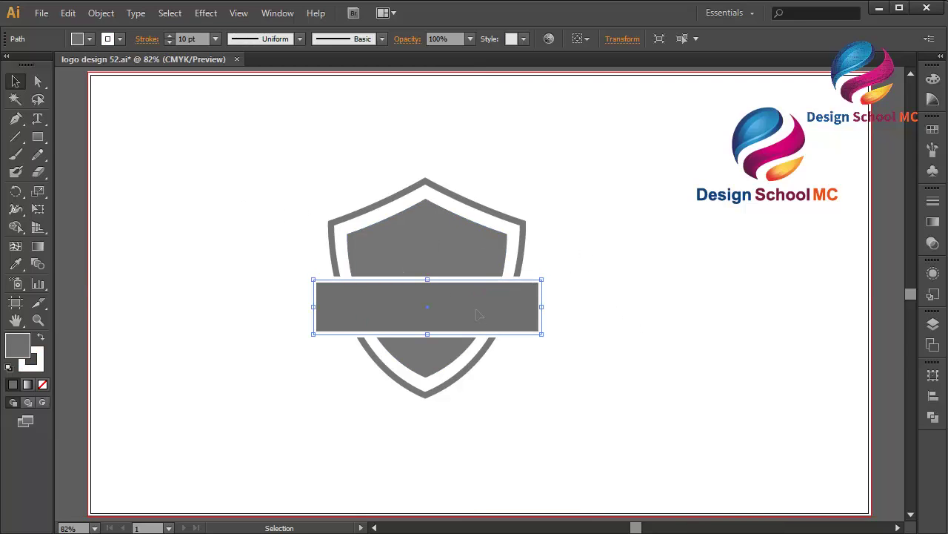
pyautogui.moveTo(478, 312); pyautogui.dragTo(476, 299)
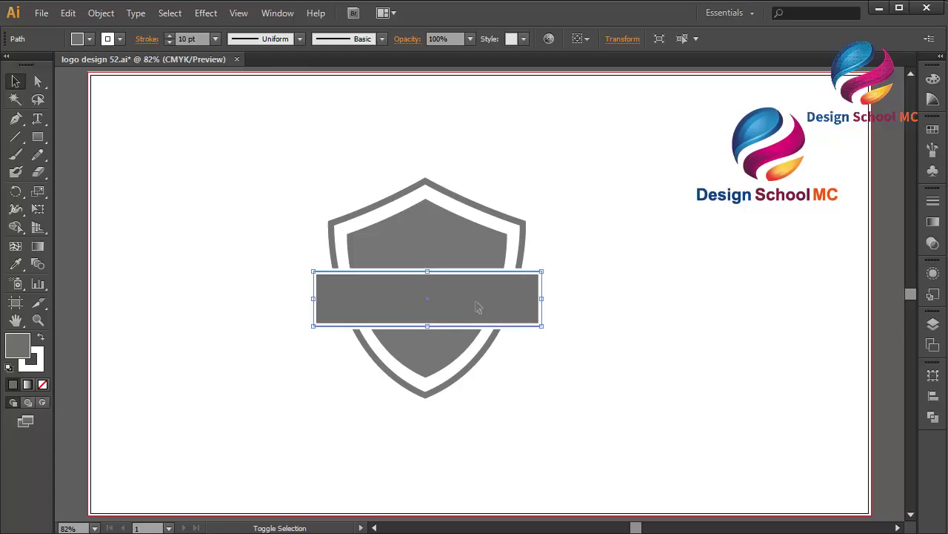
pyautogui.press('Down')
pyautogui.press('Down')
pyautogui.press('Down')
pyautogui.press('Down')
pyautogui.press('Down')
pyautogui.press('Down')
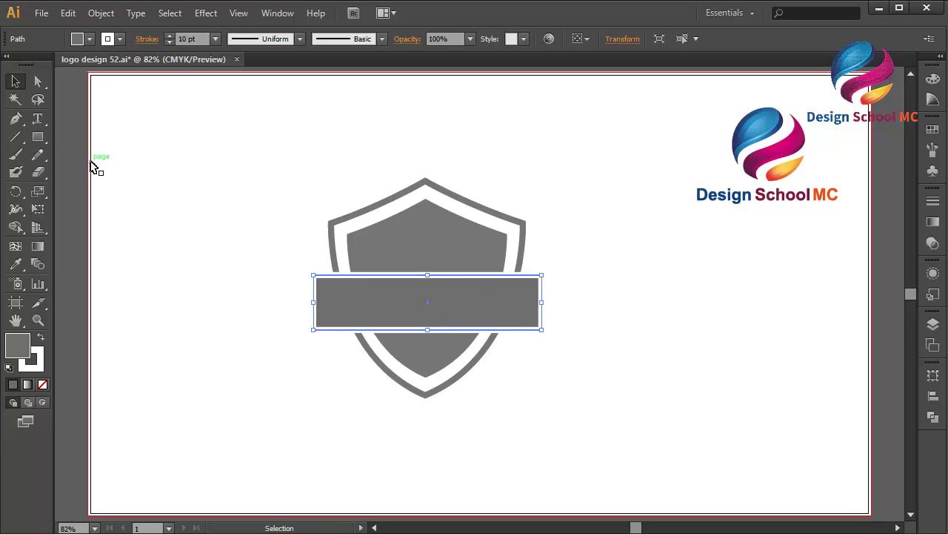
# Draw a small thin horizontal rectangle on the left part of the inner shield, above the banner.
pyautogui.moveTo(37, 138); pyautogui.dragTo(112, 136)
pyautogui.scroll(2, 526, 254)
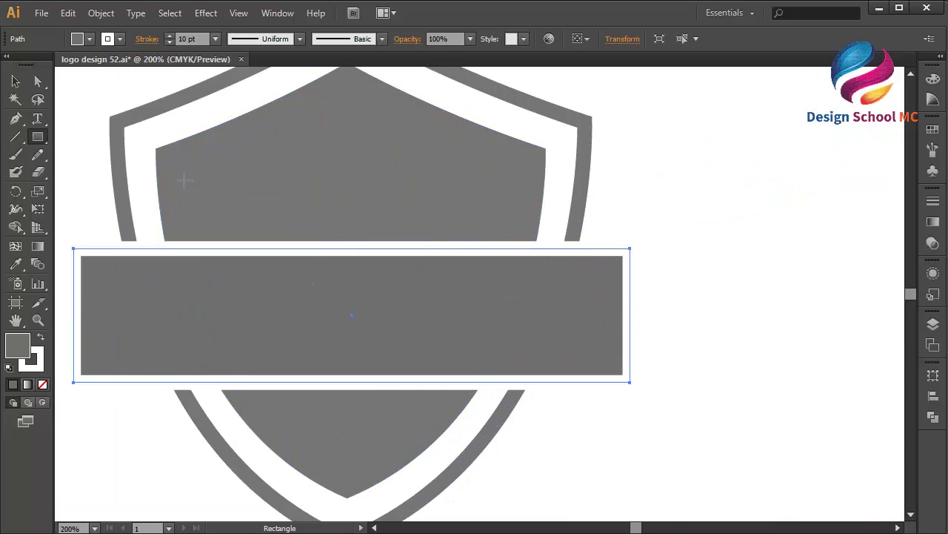
pyautogui.moveTo(173, 177); pyautogui.dragTo(256, 187)
pyautogui.click(16, 81)
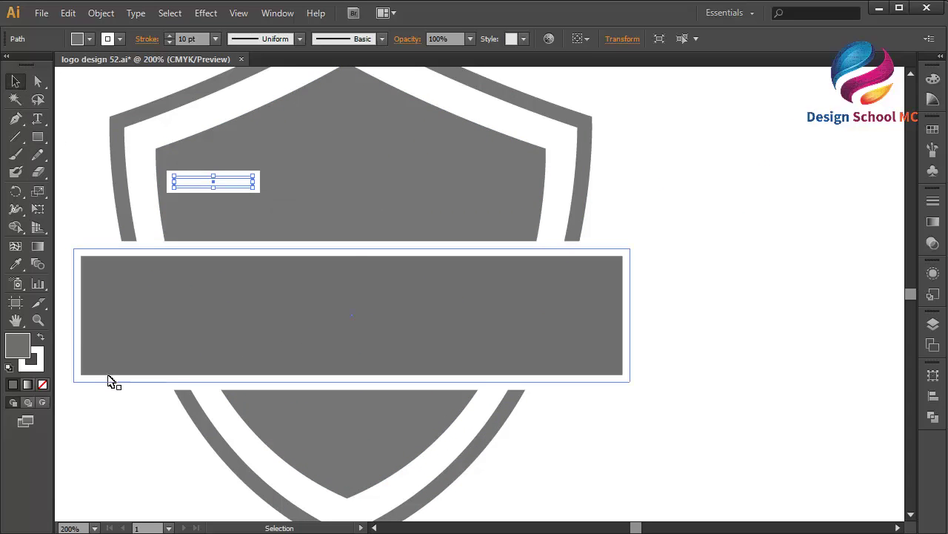
# Change the small bar on the inner shield to a white fill without stroke and shift it slightly right.
pyautogui.click(42, 384)
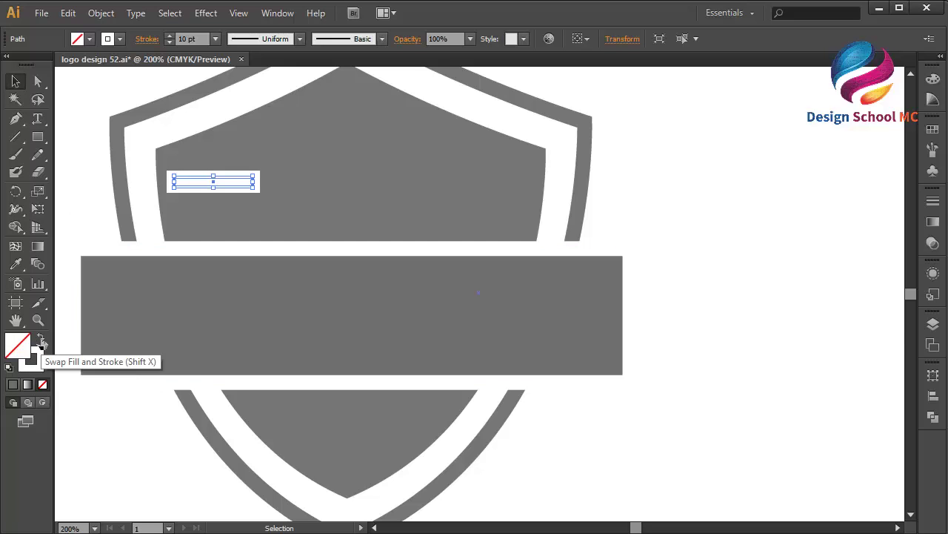
pyautogui.click(41, 338)
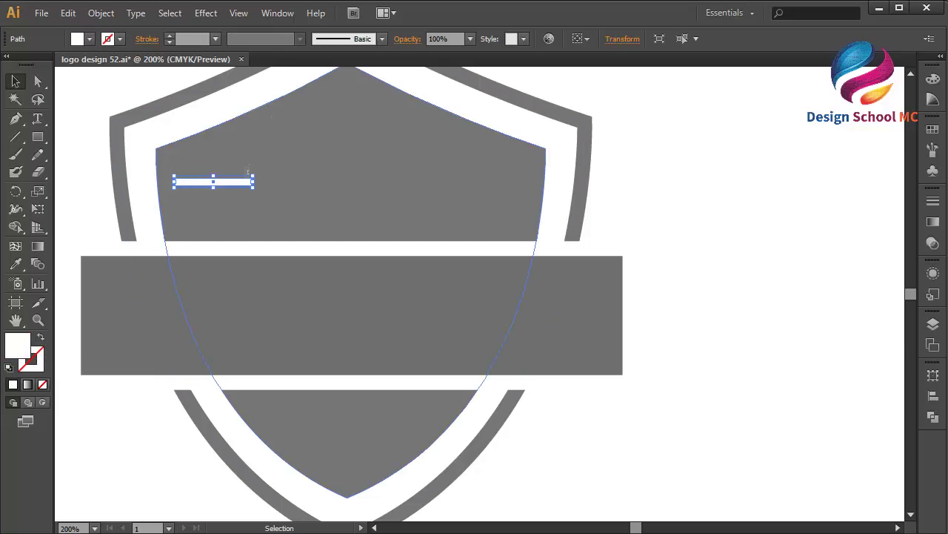
pyautogui.moveTo(231, 184); pyautogui.dragTo(241, 184)
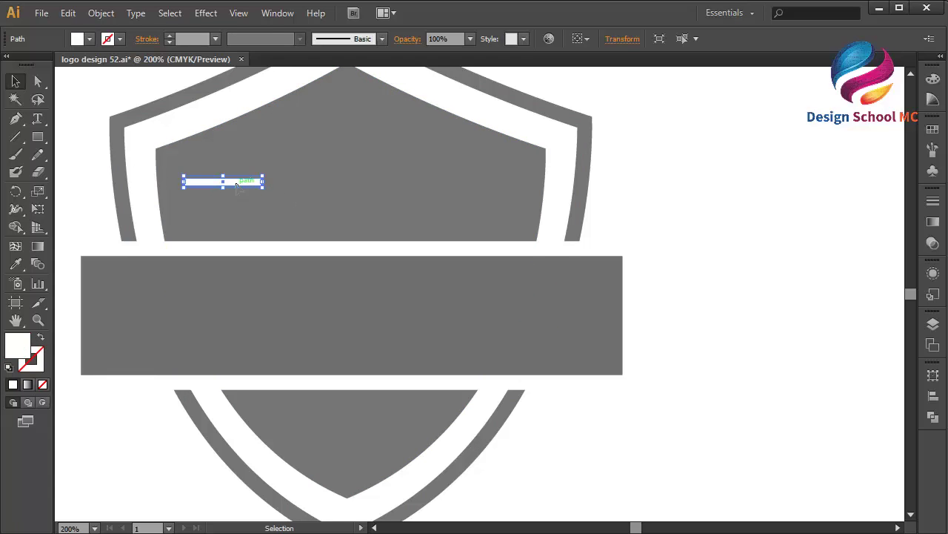
# Duplicate the small white bar in front and place the copy level with it on the right side of the inner shield.
pyautogui.click(68, 12)
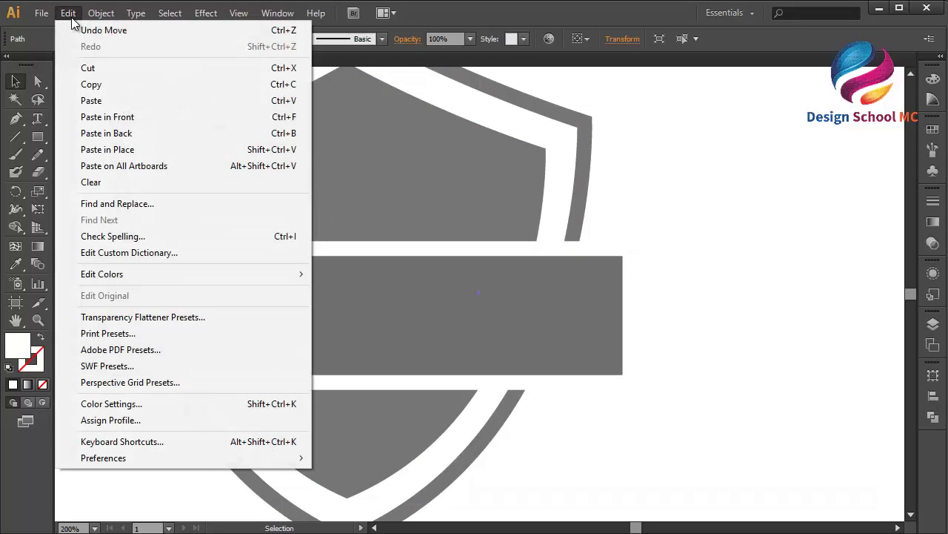
pyautogui.click(119, 117)
pyautogui.click(73, 13)
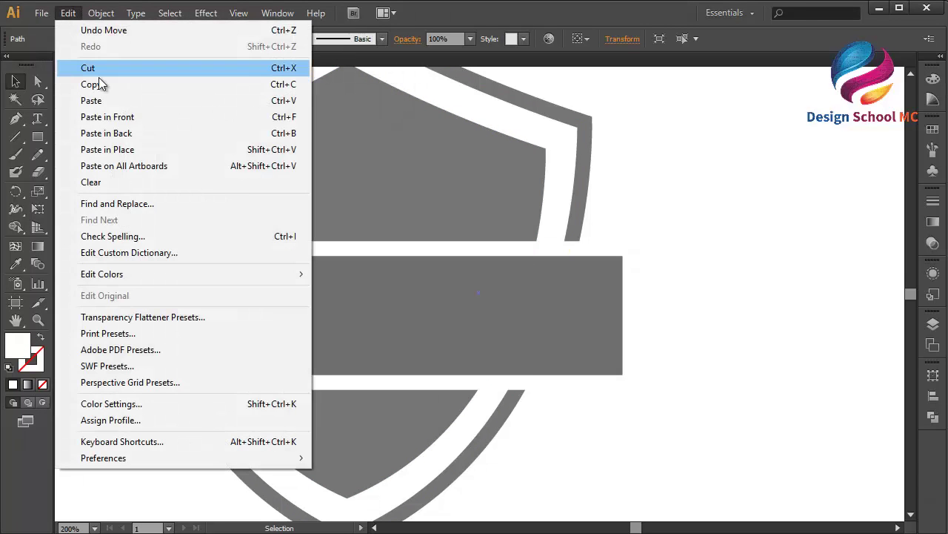
pyautogui.click(125, 121)
pyautogui.moveTo(244, 183); pyautogui.dragTo(482, 183)
pyautogui.click(667, 206)
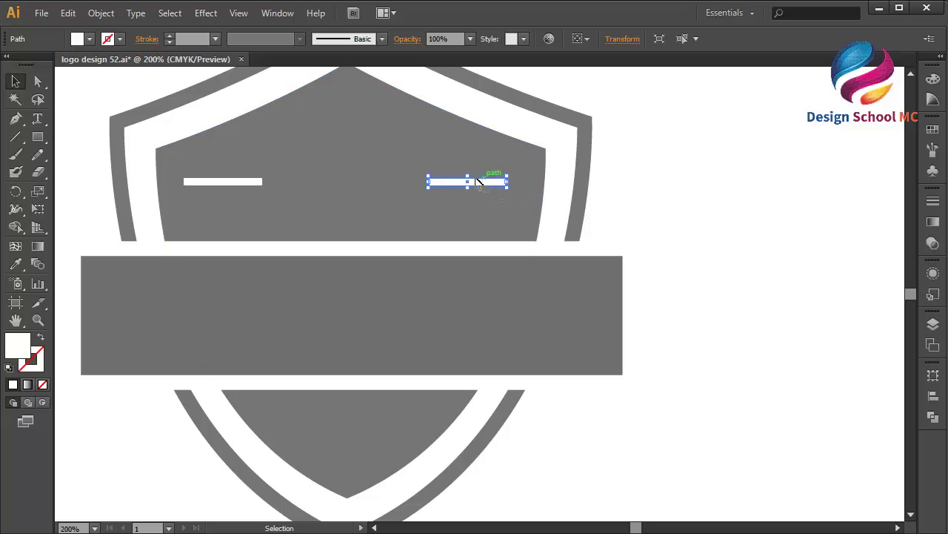
# Add the text "Vintage" and fit it between the two white bars at about 34 pt.
pyautogui.click(38, 118)
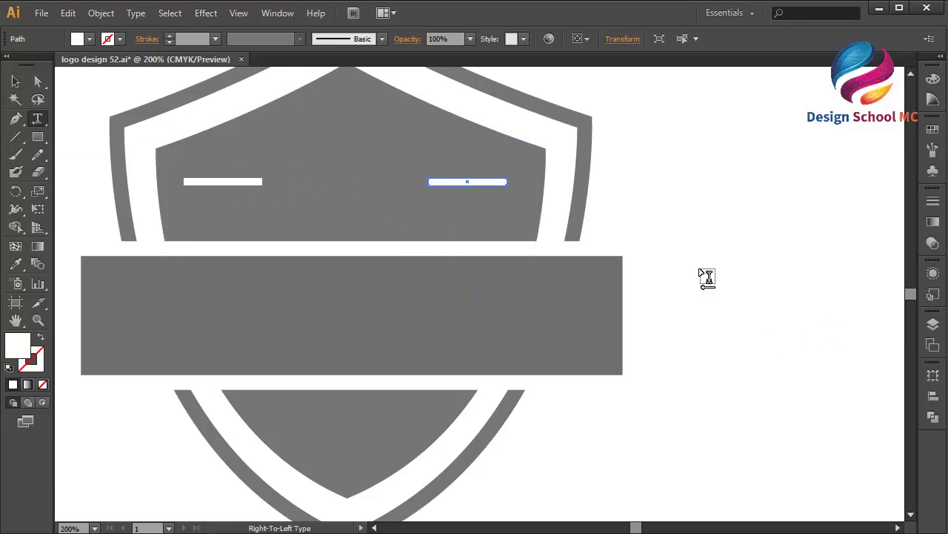
pyautogui.click(666, 217)
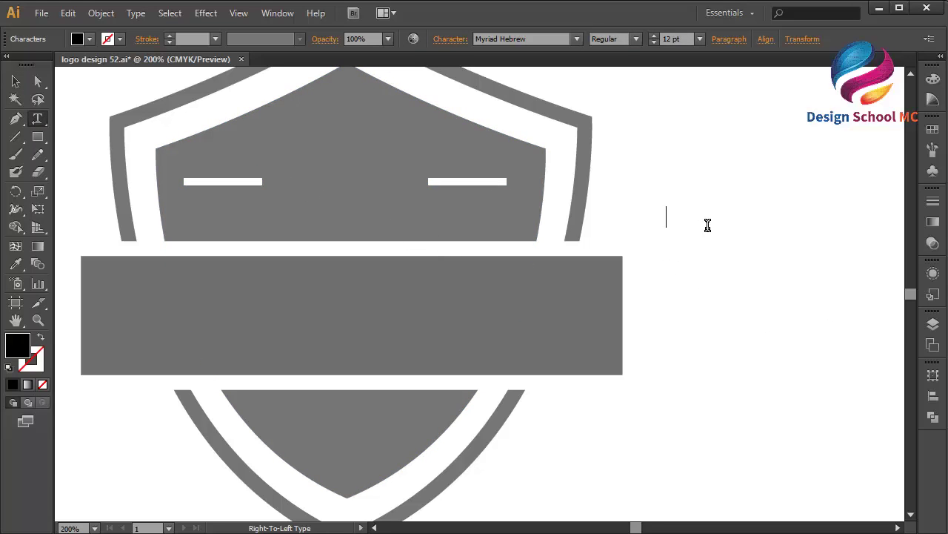
pyautogui.write('Vintage')
pyautogui.hotkey('ctrl', 'a')
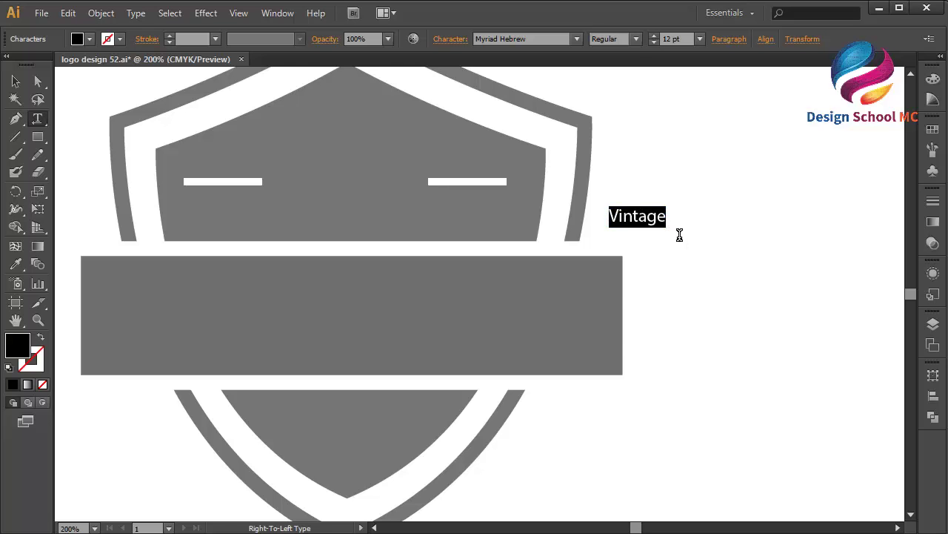
pyautogui.click(15, 81)
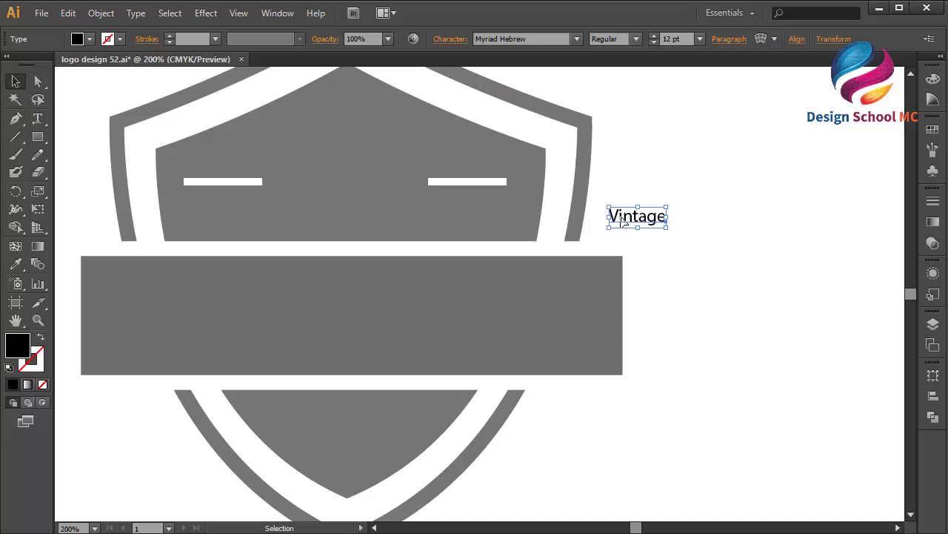
pyautogui.moveTo(608, 217); pyautogui.dragTo(282, 195)
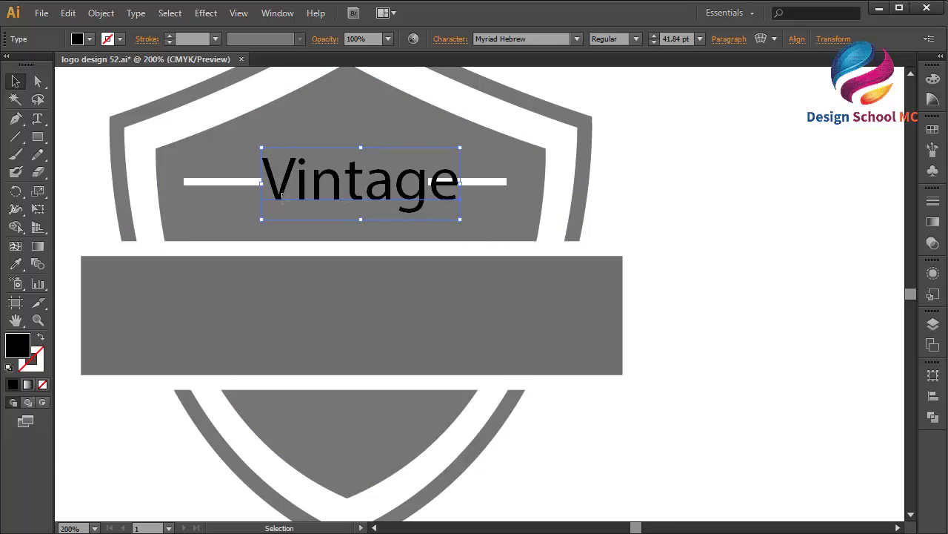
pyautogui.moveTo(460, 182); pyautogui.dragTo(422, 186)
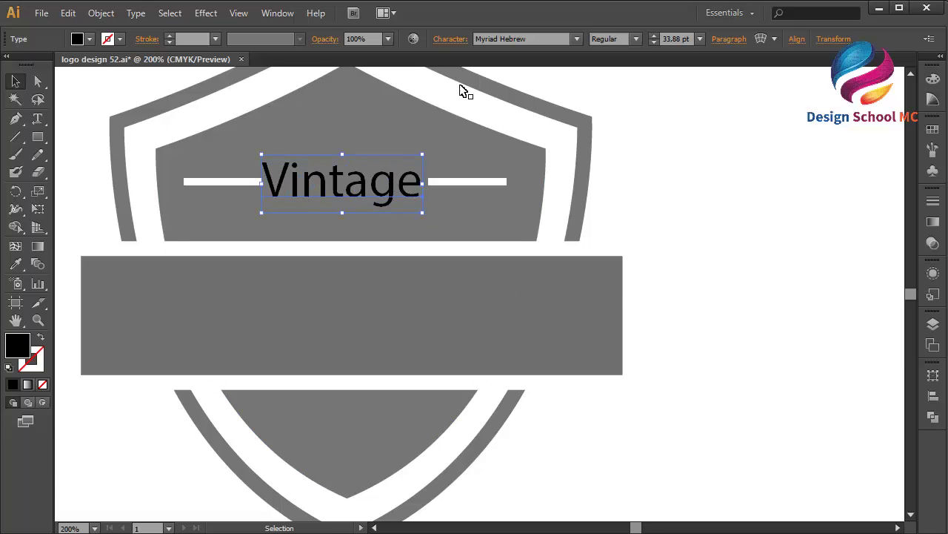
# Try other fonts on the Vintage text, such as Myriad Arabic and Adobe 楷体 Std R.
pyautogui.click(555, 39)
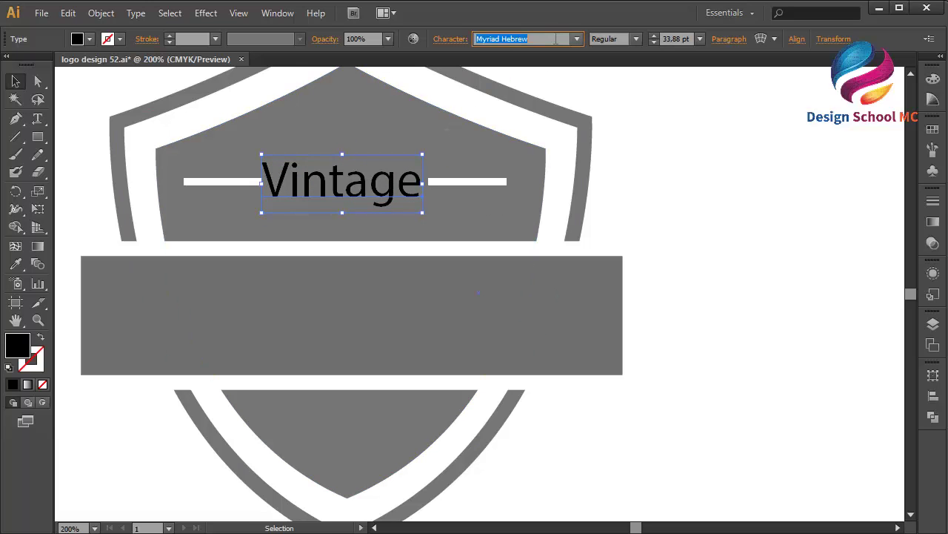
pyautogui.press('Up')
pyautogui.press('Up')
pyautogui.press('Up')
pyautogui.press('Up')
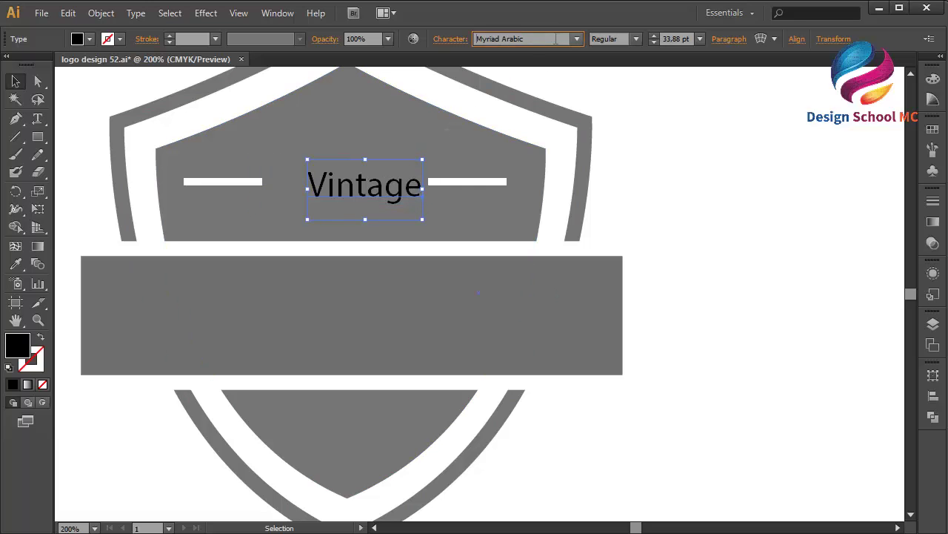
pyautogui.press('Down')
pyautogui.press('Down')
pyautogui.press('Down')
pyautogui.press('Down')
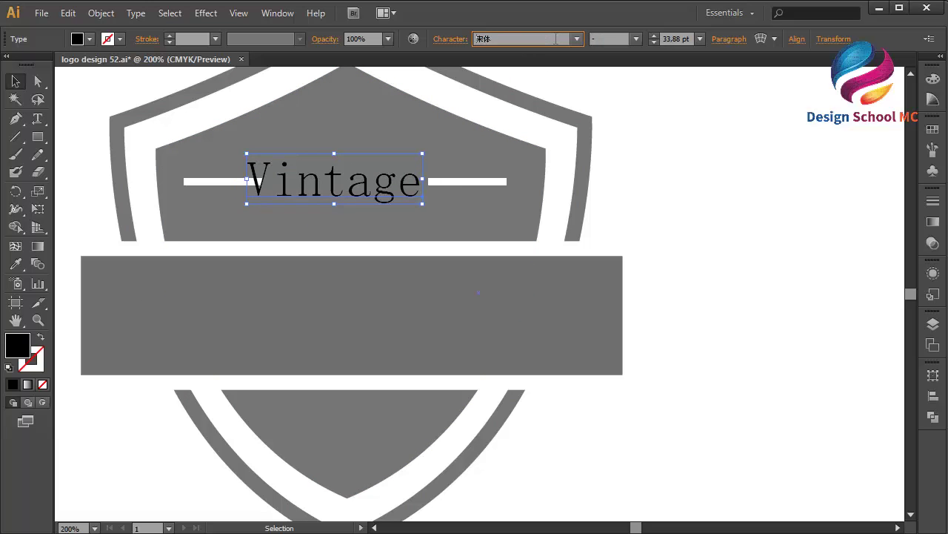
pyautogui.press('Up')
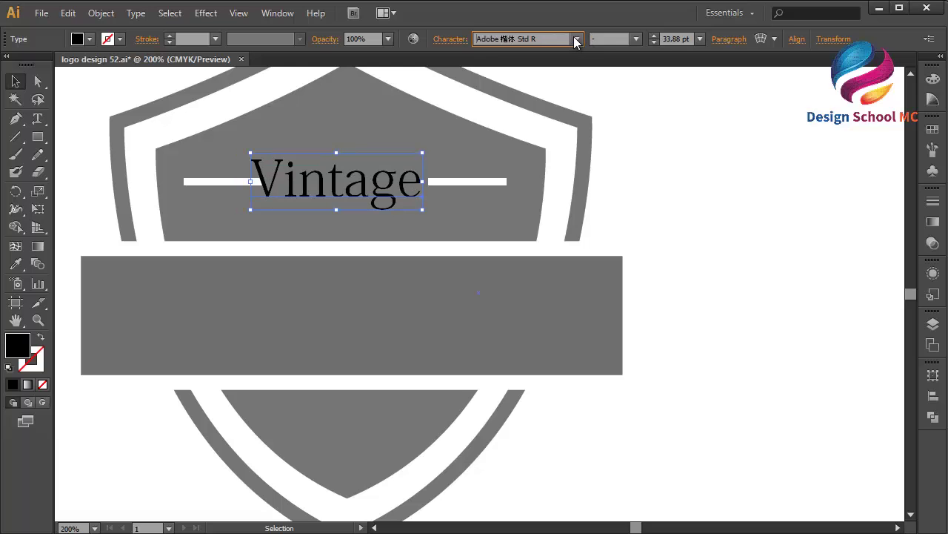
# Set the Vintage text's font to Brush Script Std Medium.
pyautogui.click(576, 39)
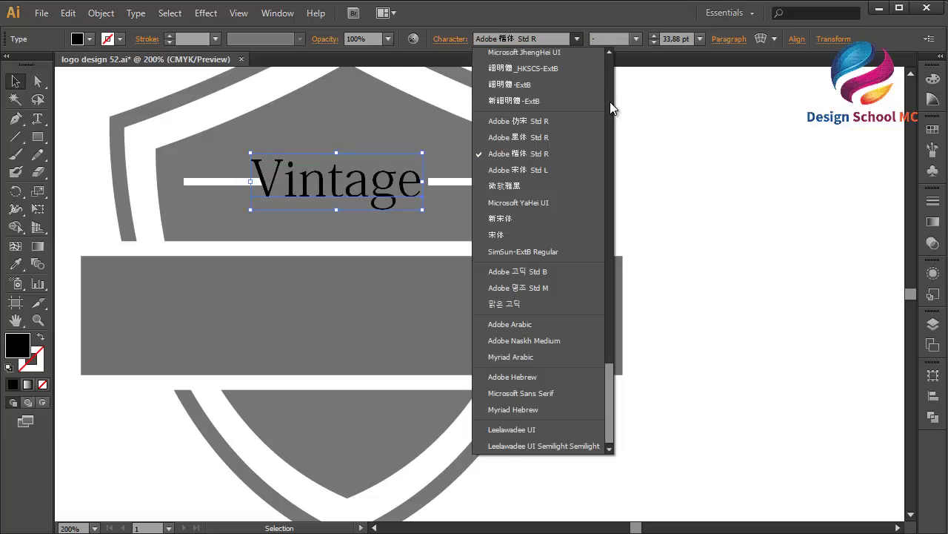
pyautogui.scroll(15, 609, 102)
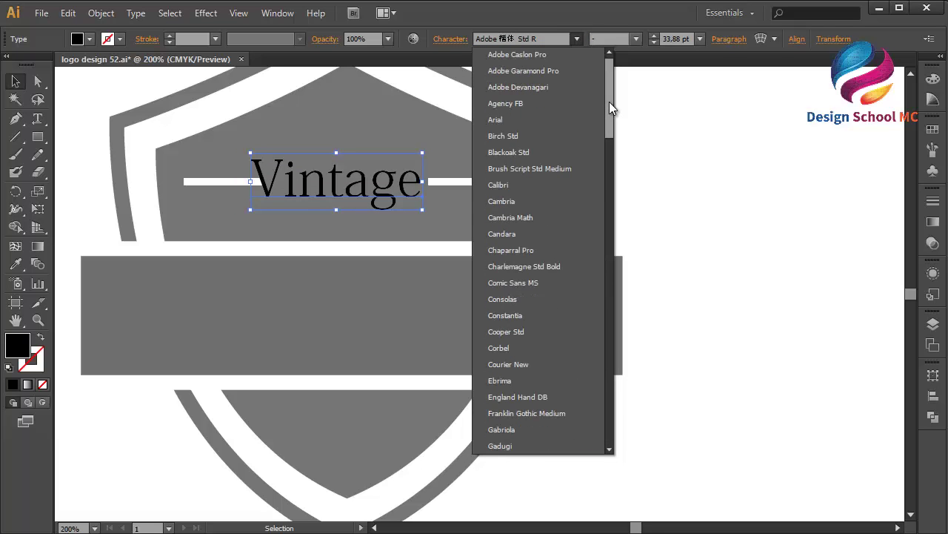
pyautogui.click(541, 72)
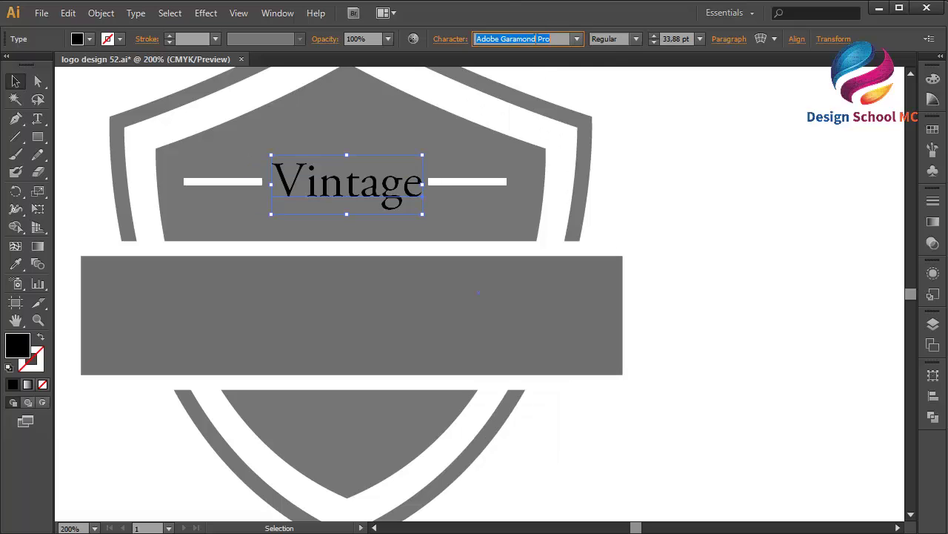
pyautogui.write('Ag')
pyautogui.press('Return')
pyautogui.scroll(-10, 536, 39)
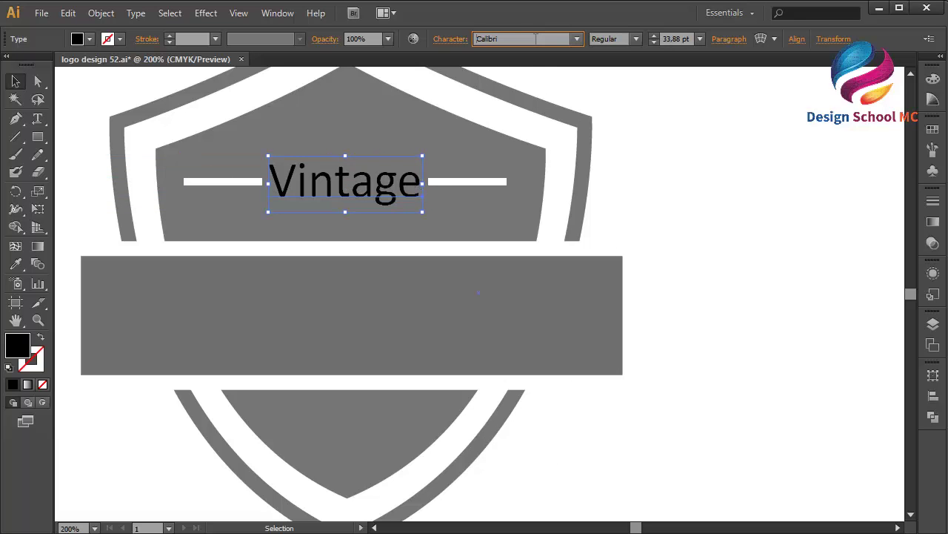
pyautogui.scroll(1, 536, 38)
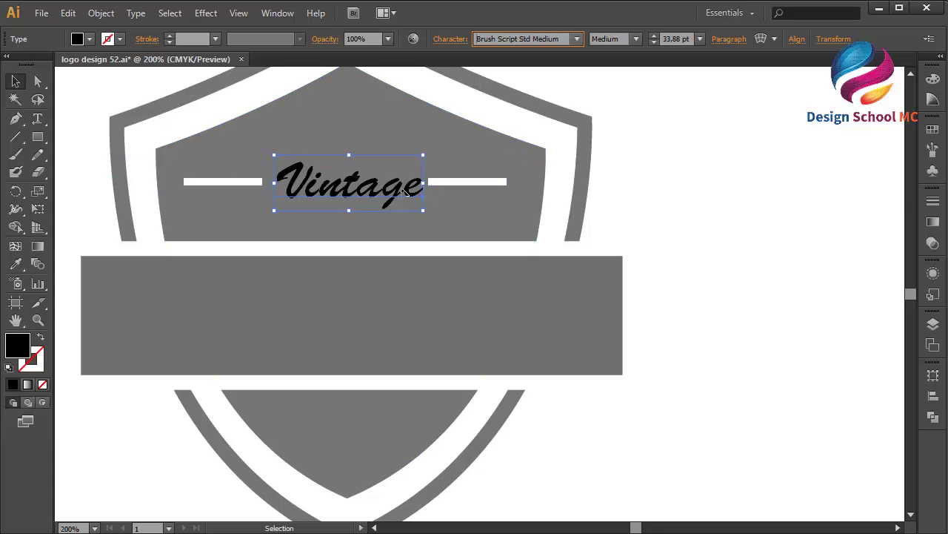
# Enlarge the Vintage text to 56 pt and centre it on the inner shield above the banner.
pyautogui.moveTo(423, 183); pyautogui.dragTo(498, 188)
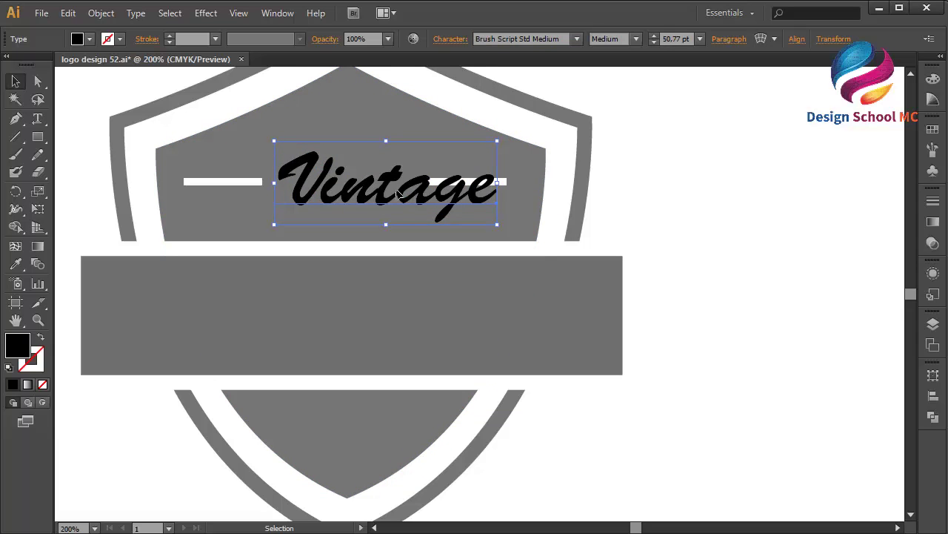
pyautogui.moveTo(381, 194); pyautogui.dragTo(345, 189)
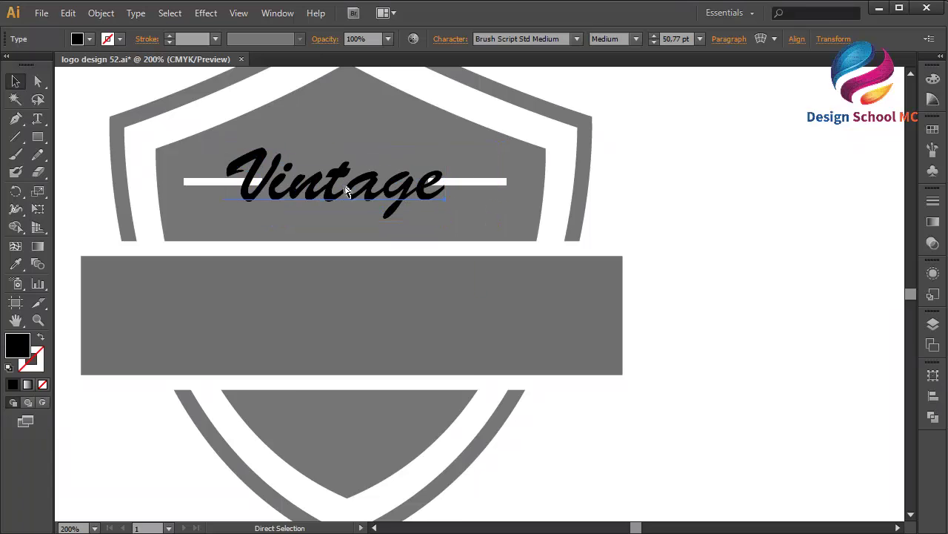
pyautogui.hotkey('ctrl', '-')
pyautogui.moveTo(454, 209)
pyautogui.mouseDown()
pyautogui.moveTo(495, 207)
pyautogui.moveTo(471, 209)
pyautogui.mouseUp()
pyautogui.moveTo(401, 220); pyautogui.dragTo(396, 220)
# Delete both white bars behind the Vintage text.
pyautogui.click(490, 212)
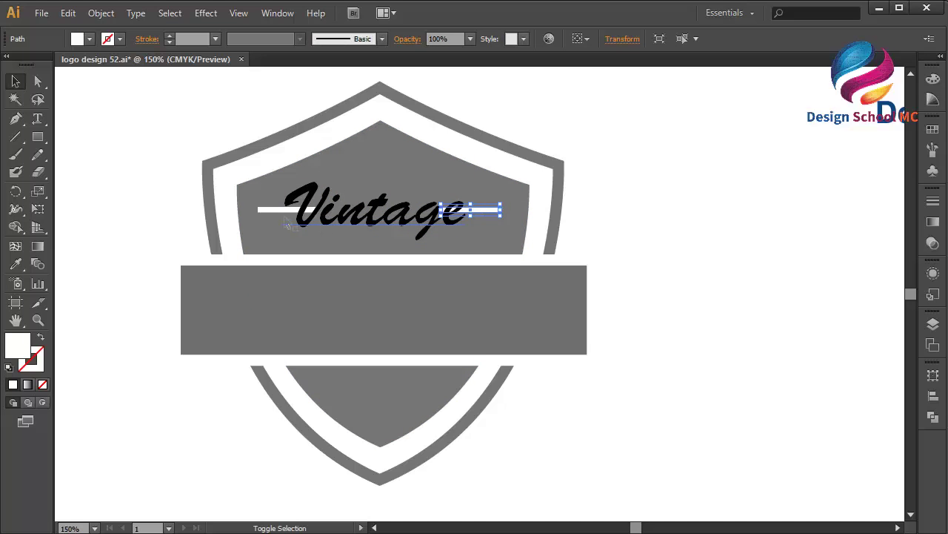
pyautogui.keyDown('shift'); pyautogui.click(278, 210); pyautogui.keyUp('shift')
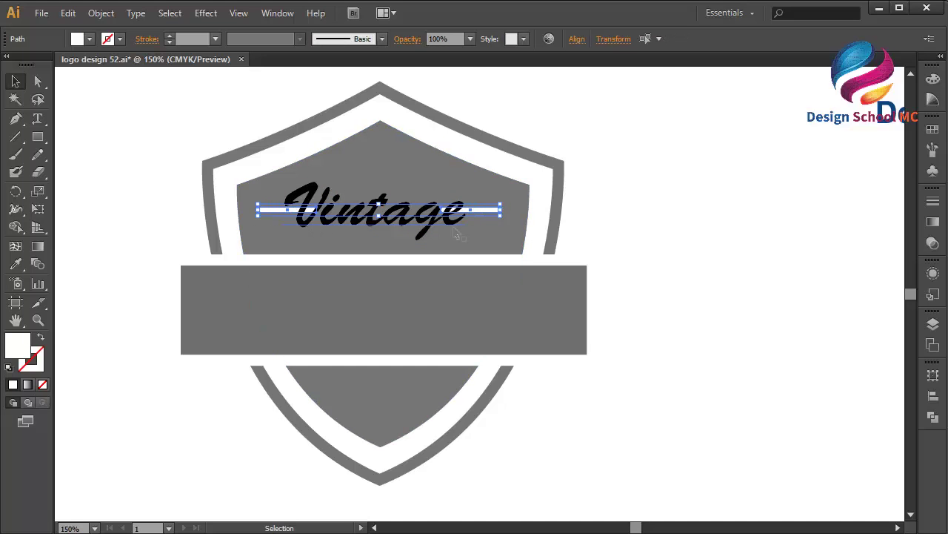
pyautogui.press('Delete')
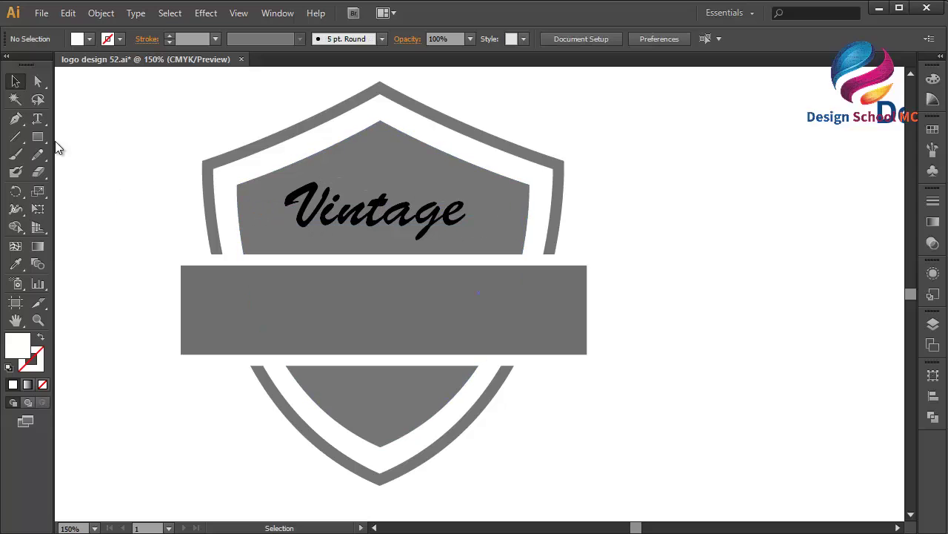
# Create a white five-pointed star beside the shield's left edge with the Star tool.
pyautogui.click(46, 139)
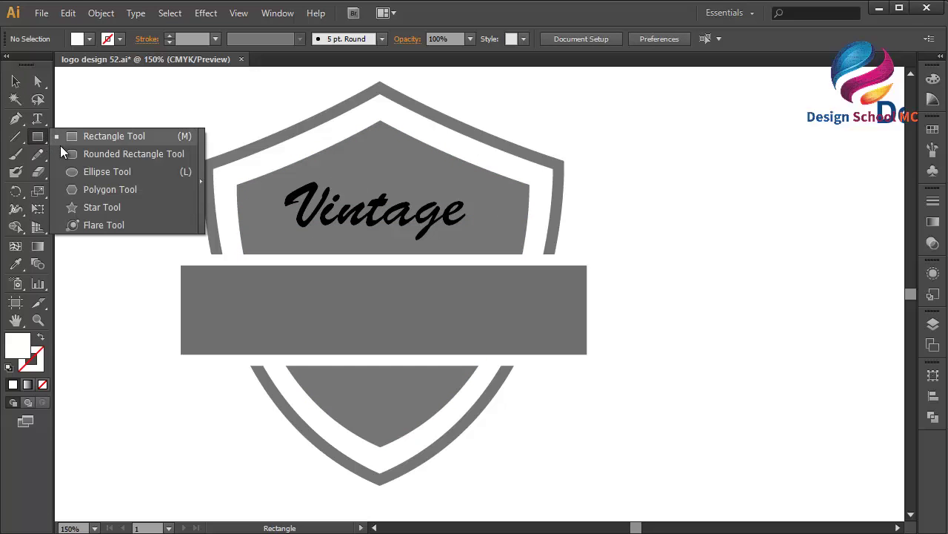
pyautogui.click(104, 208)
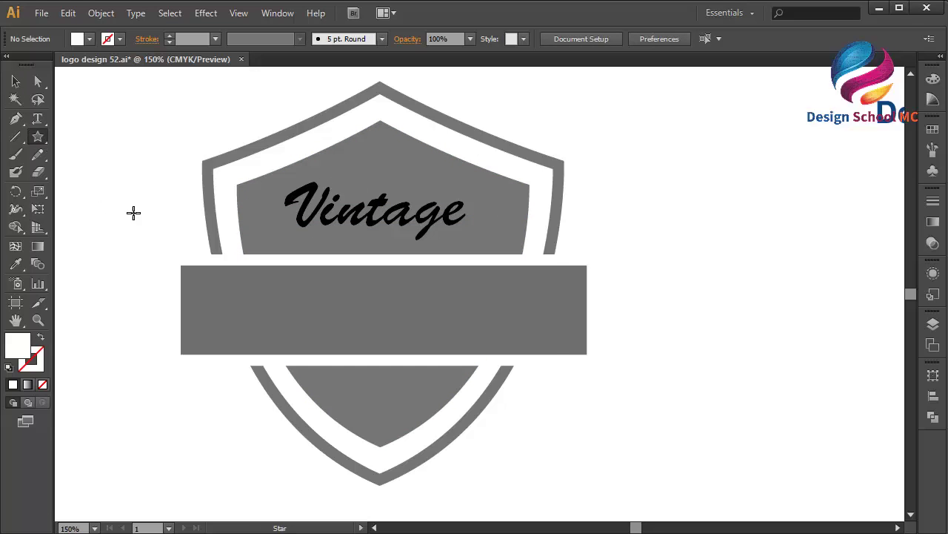
pyautogui.click(133, 212)
pyautogui.click(443, 320)
pyautogui.click(16, 83)
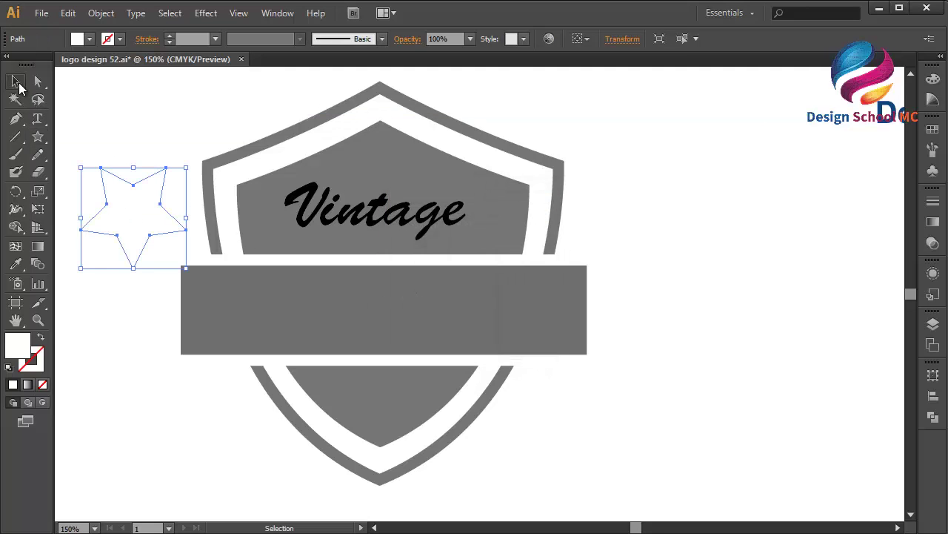
# Place the star at the right of the Vintage text, scaled down to a small size and rotated upright.
pyautogui.moveTo(153, 218); pyautogui.dragTo(506, 214)
pyautogui.hotkey('ctrl', '+')
pyautogui.hotkey('ctrl', '+')
pyautogui.hotkey('ctrl', '+')
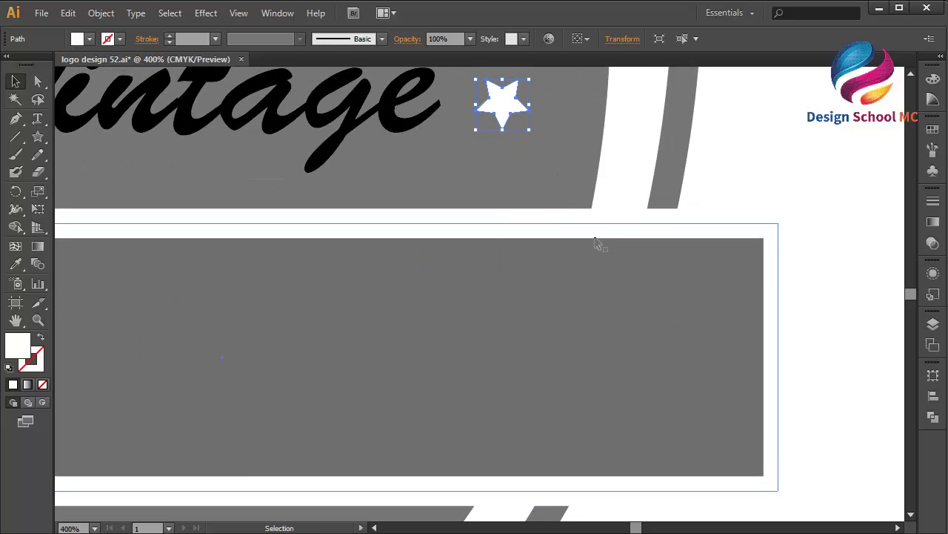
pyautogui.scroll(1, 539, 241)
pyautogui.moveTo(536, 226); pyautogui.dragTo(566, 208)
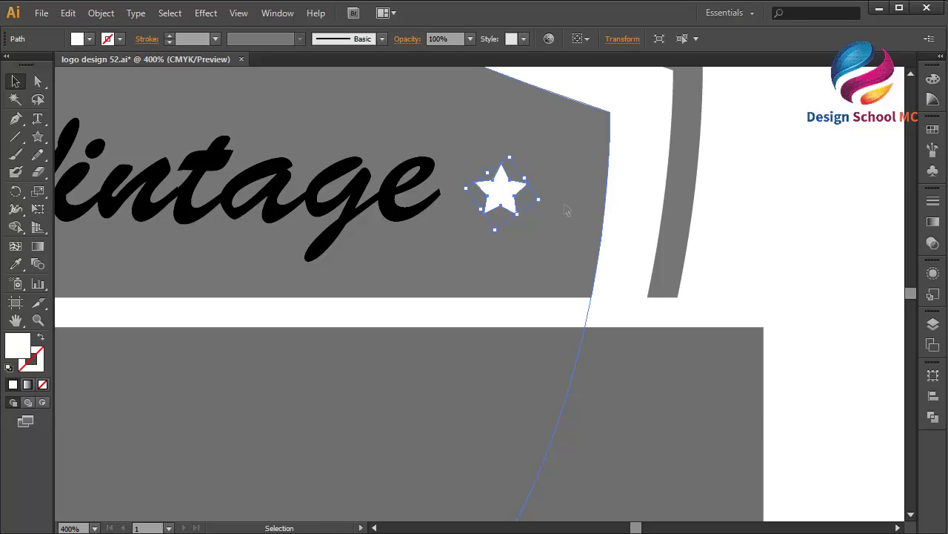
# Duplicate the star in front and place the copy at the left of the Vintage text, level with the original.
pyautogui.click(67, 13)
pyautogui.click(103, 84)
pyautogui.click(67, 13)
pyautogui.click(108, 118)
pyautogui.hotkey('ctrl', '-')
pyautogui.hotkey('ctrl', '-')
pyautogui.moveTo(489, 247); pyautogui.dragTo(191, 243)
pyautogui.click(642, 293)
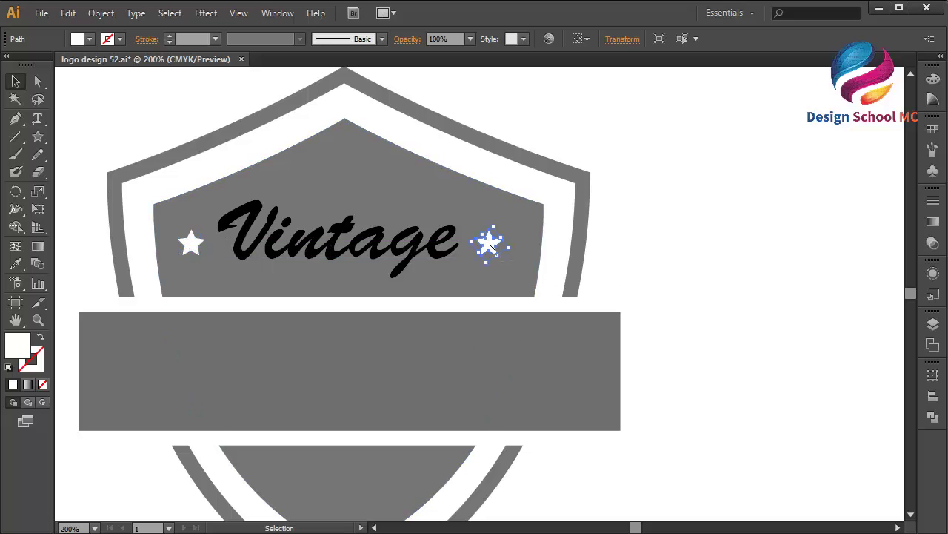
# Move the right star slightly further away from the Vintage text.
pyautogui.moveTo(489, 246); pyautogui.dragTo(496, 247)
pyautogui.click(417, 243)
pyautogui.click(764, 247)
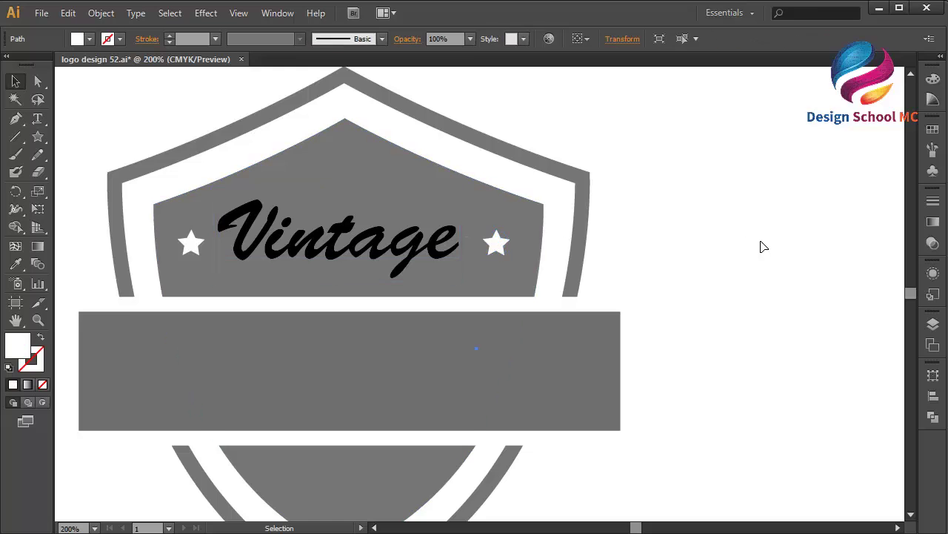
# Fill the inner shield with dark brown 2D1E13 and copy the colour's hex code.
pyautogui.click(430, 247)
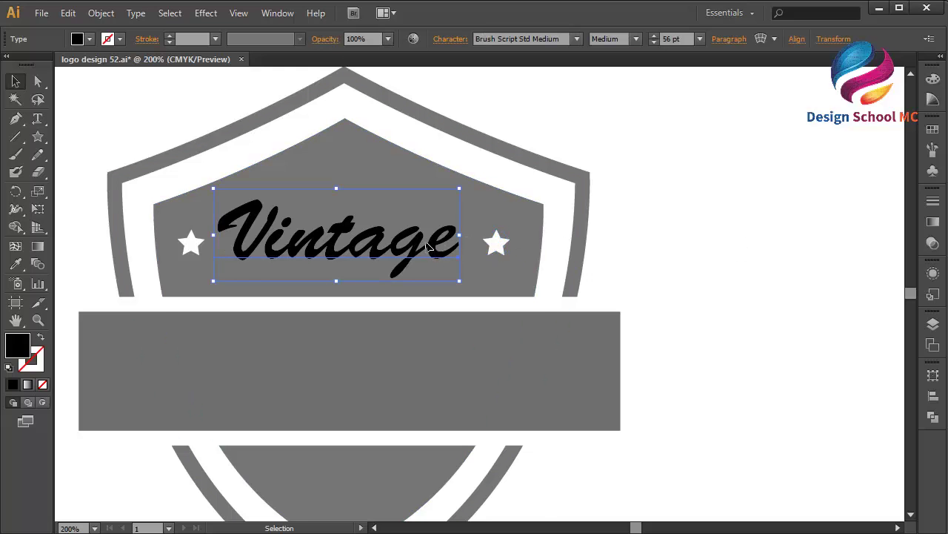
pyautogui.click(376, 164)
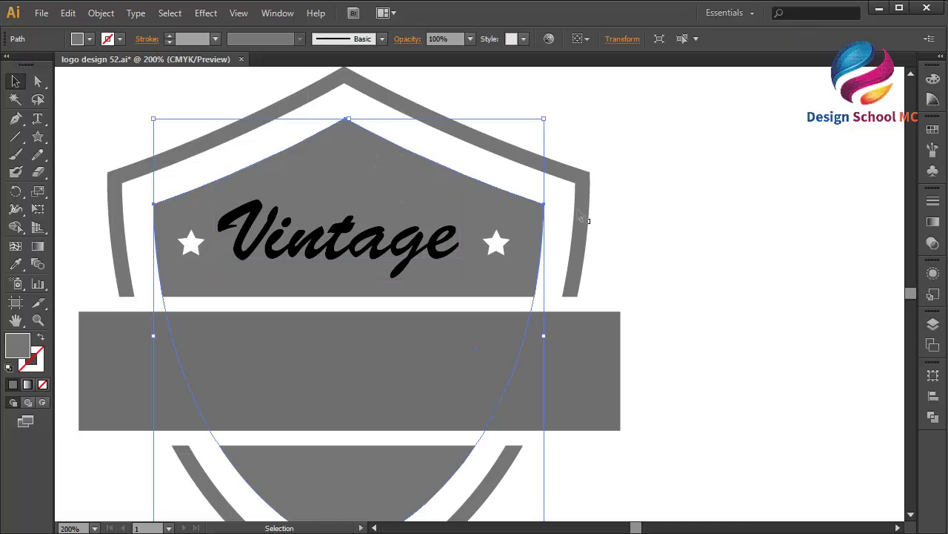
pyautogui.doubleClick(10, 353)
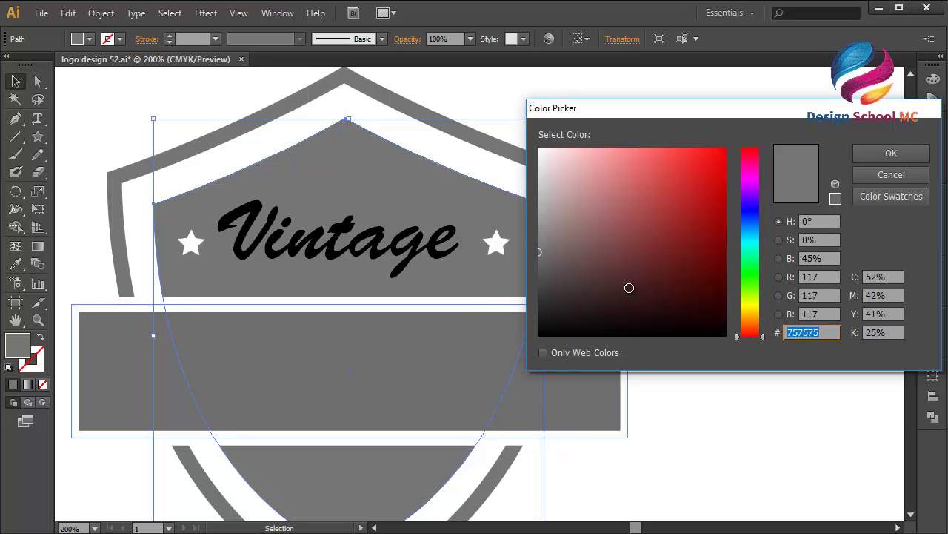
pyautogui.moveTo(752, 290); pyautogui.dragTo(755, 330)
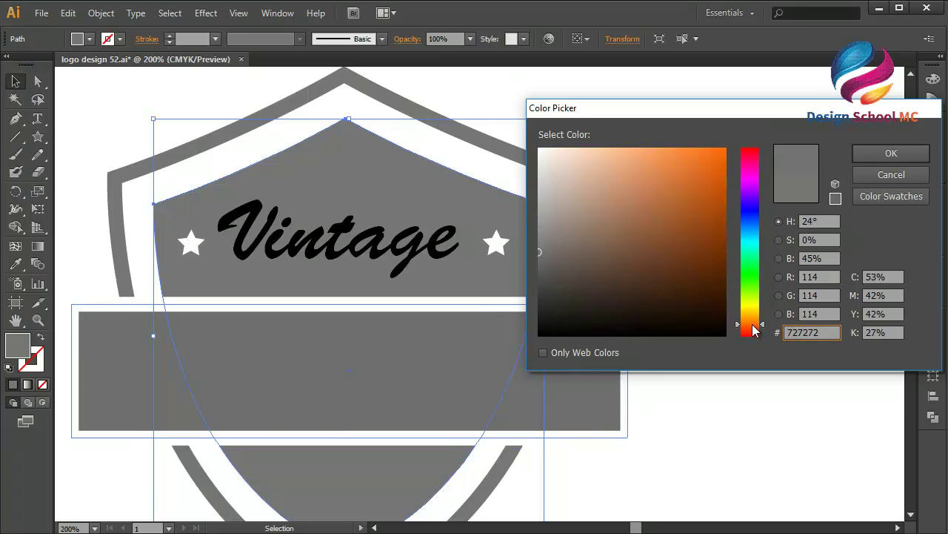
pyautogui.moveTo(691, 291)
pyautogui.mouseDown()
pyautogui.moveTo(716, 269)
pyautogui.moveTo(725, 296)
pyautogui.moveTo(646, 302)
pyautogui.mouseUp()
pyautogui.moveTo(815, 332); pyautogui.dragTo(756, 341)
pyautogui.rightClick(805, 333)
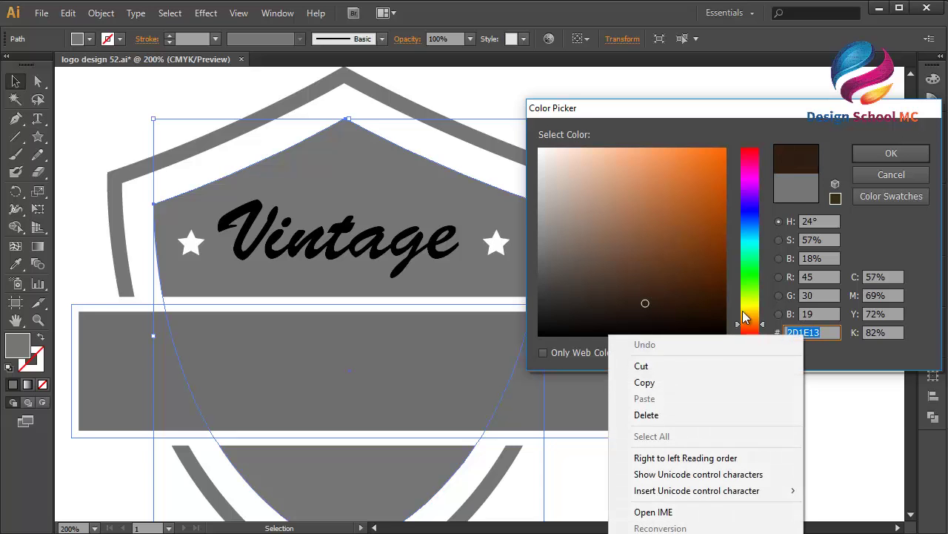
pyautogui.click(698, 380)
pyautogui.click(869, 152)
# Fill the horizontal banner with the copied dark brown 2D1E13.
pyautogui.click(492, 348)
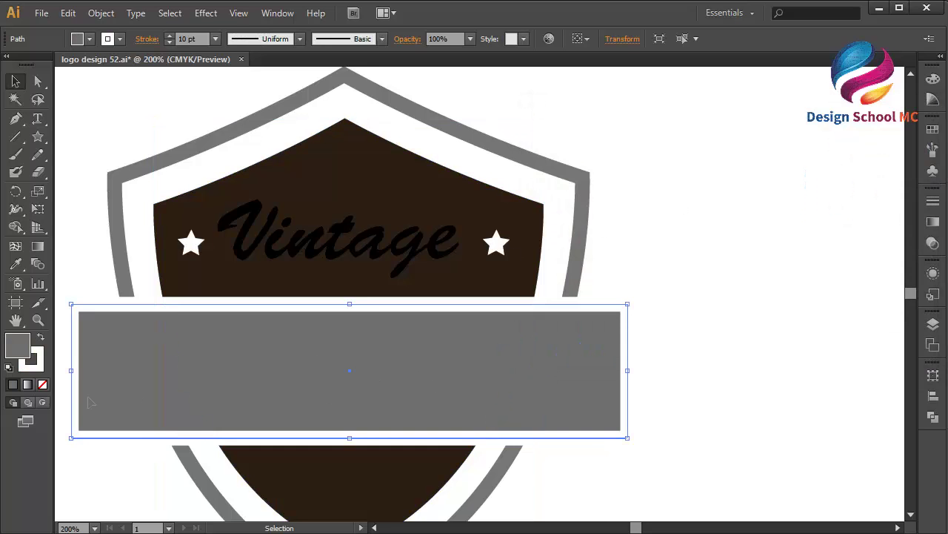
pyautogui.doubleClick(24, 356)
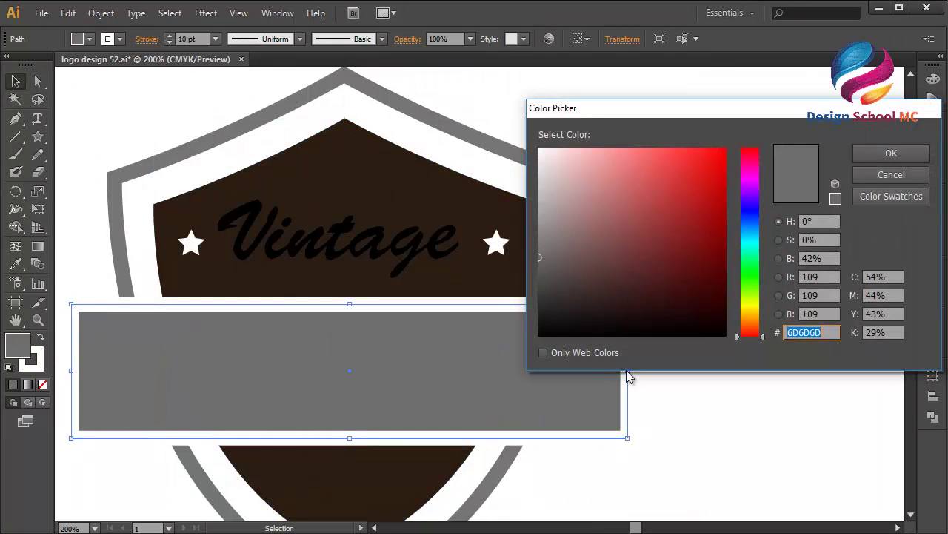
pyautogui.rightClick(808, 332)
pyautogui.click(707, 396)
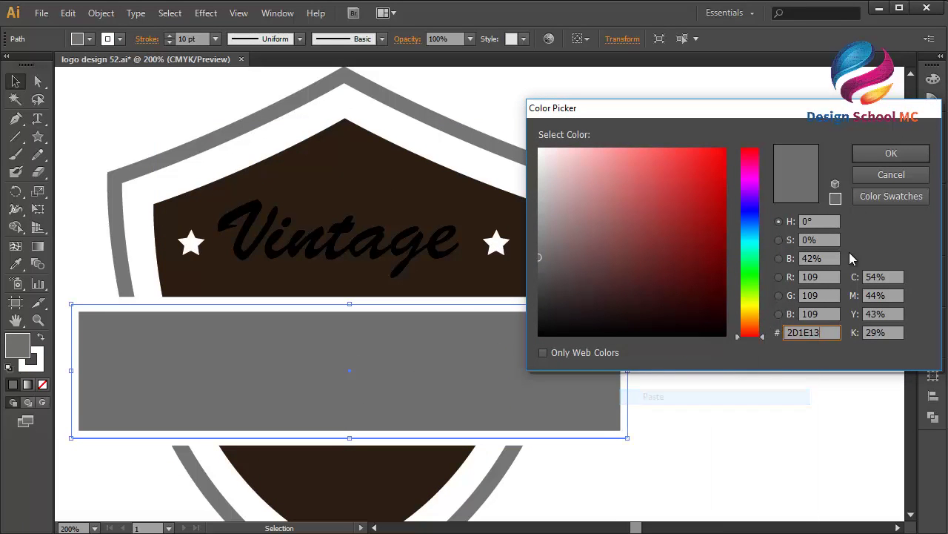
pyautogui.click(881, 153)
# Set the stroke of the outer shield outline to the copied dark brown 2D1E13.
pyautogui.click(588, 194)
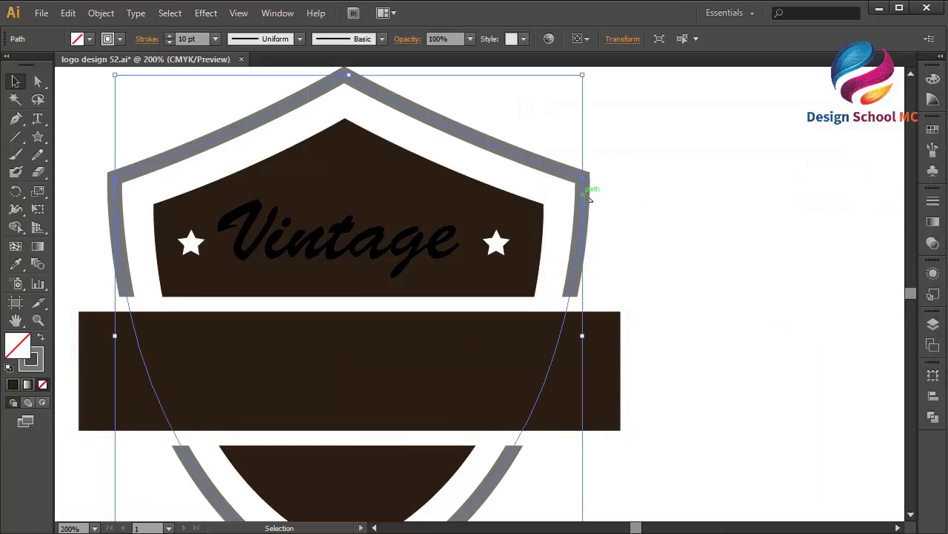
pyautogui.doubleClick(35, 363)
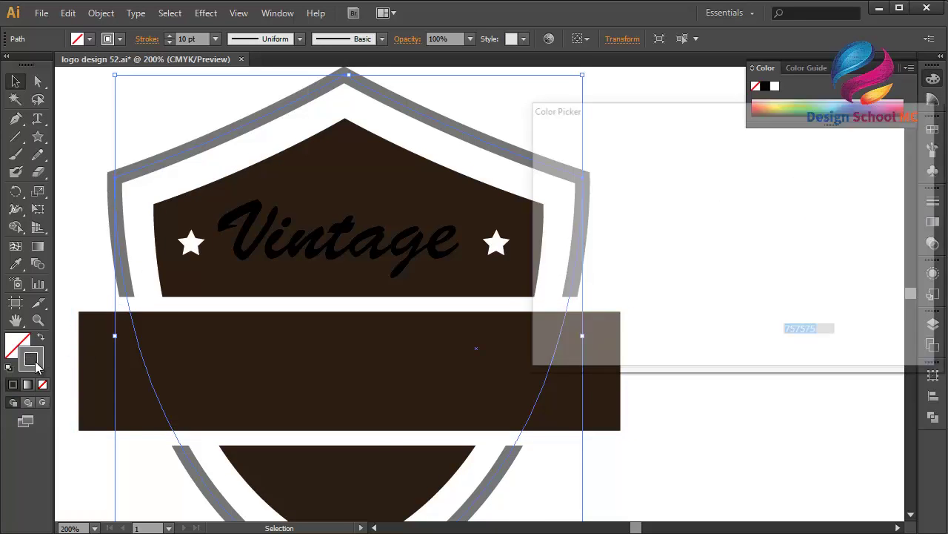
pyautogui.rightClick(813, 336)
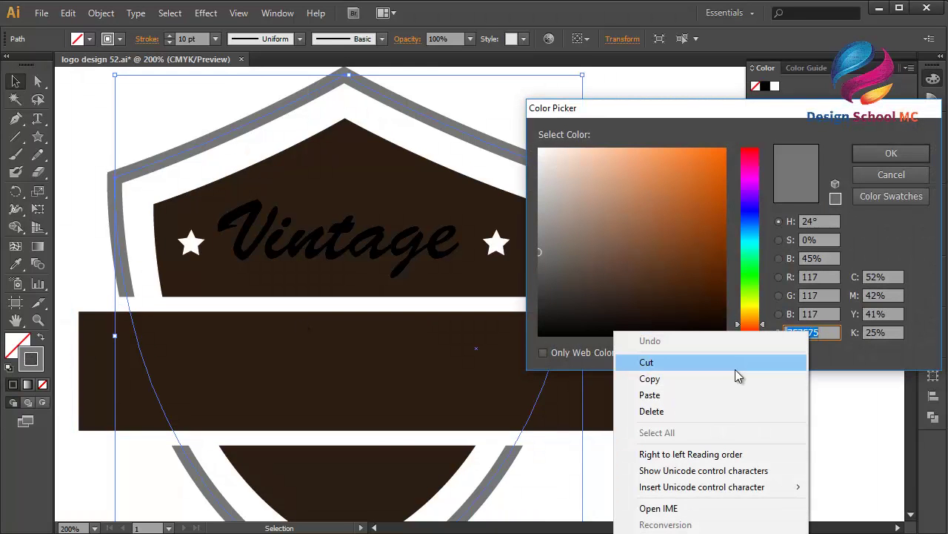
pyautogui.click(735, 395)
pyautogui.click(891, 156)
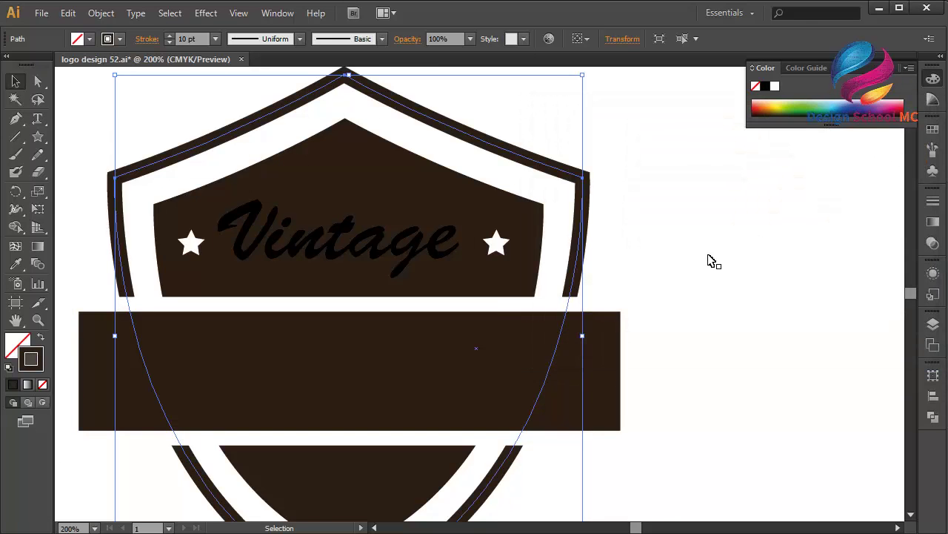
pyautogui.click(686, 272)
# Change the fill of the Vintage text inside the upper shield to white.
pyautogui.hscroll(-5, 686, 272)
pyautogui.scroll(1, 687, 274)
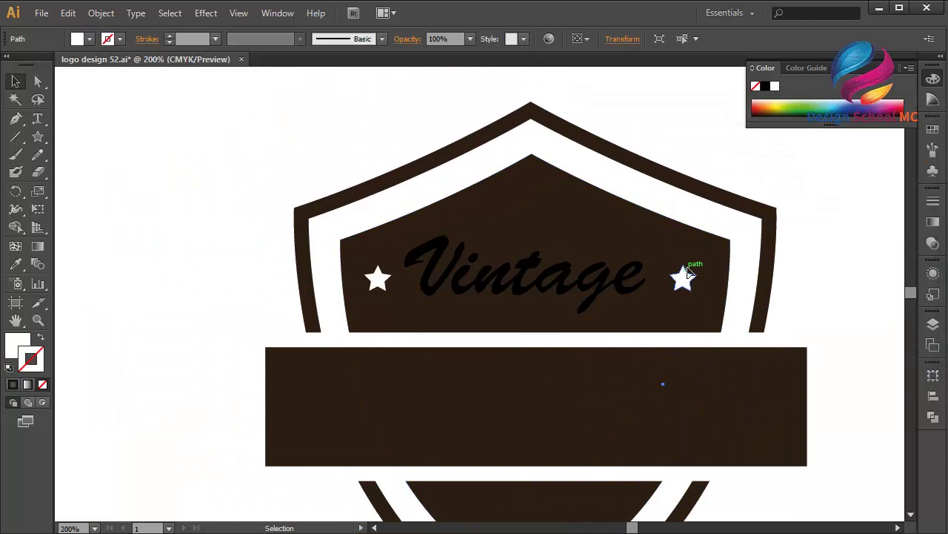
pyautogui.click(569, 275)
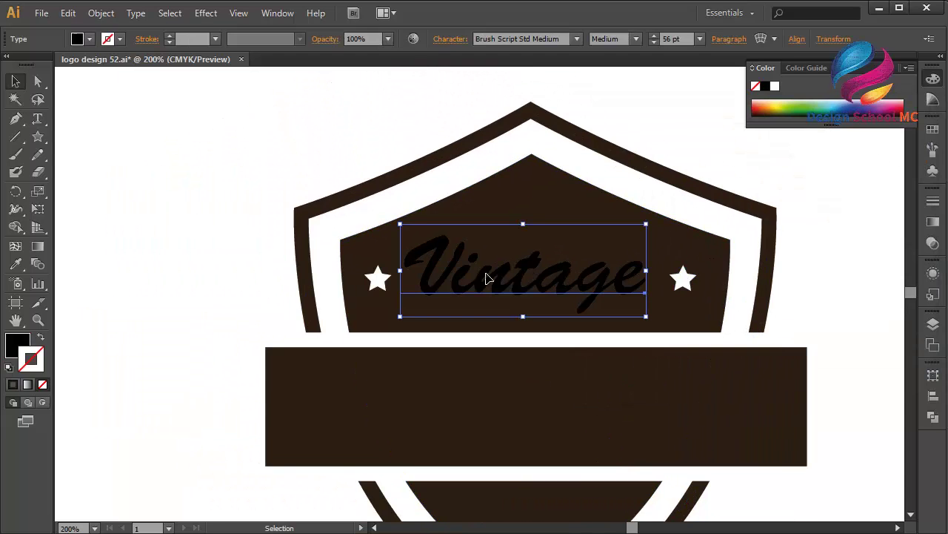
pyautogui.doubleClick(16, 347)
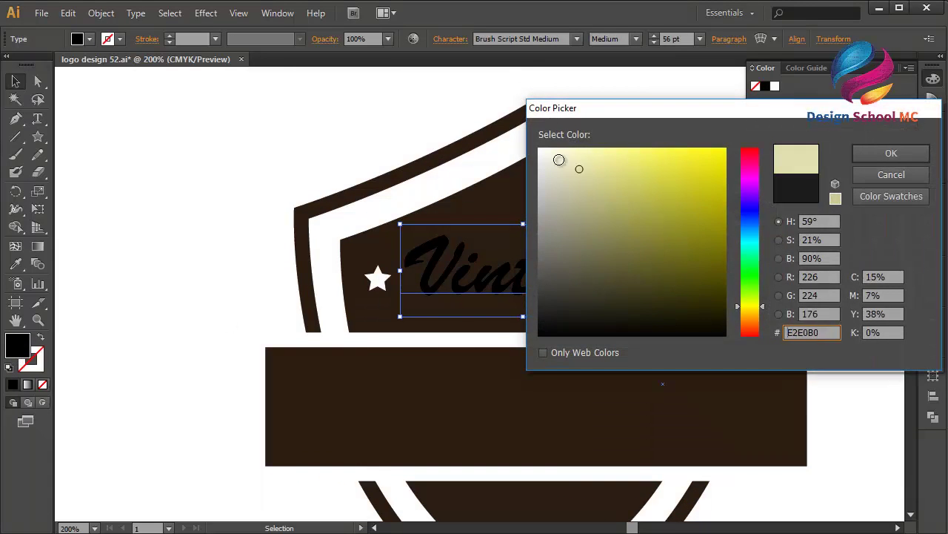
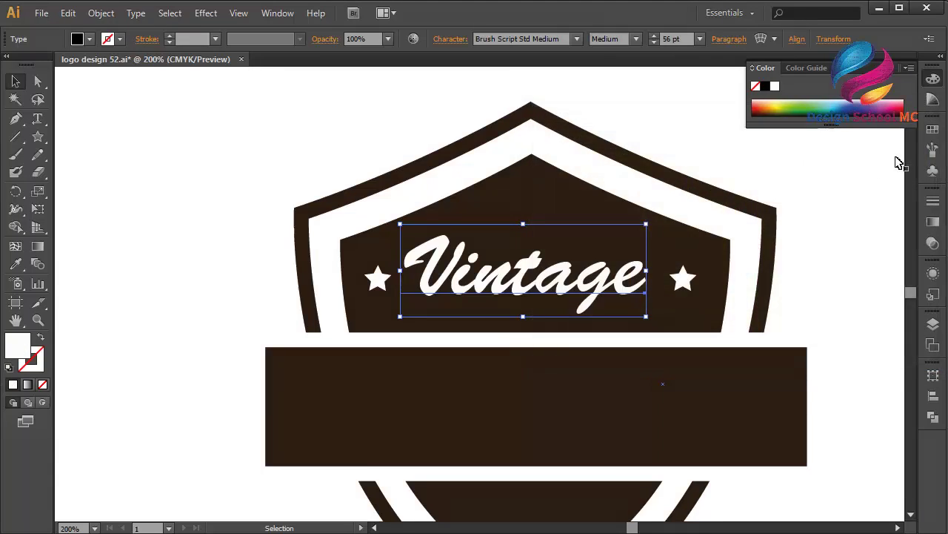
pyautogui.scroll(-2, 771, 295)
pyautogui.hscroll(2, 771, 294)
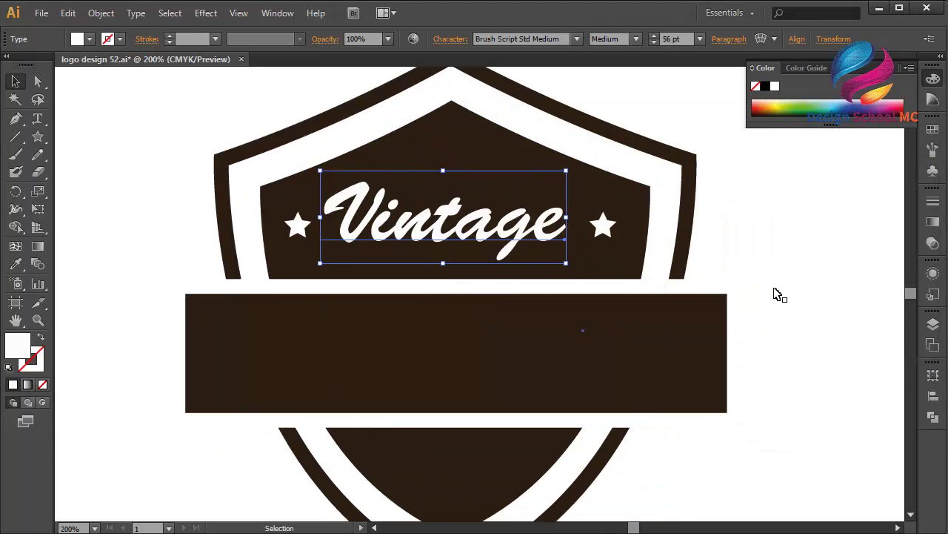
pyautogui.click(777, 293)
pyautogui.moveTo(599, 228); pyautogui.dragTo(586, 226)
pyautogui.click(182, 332)
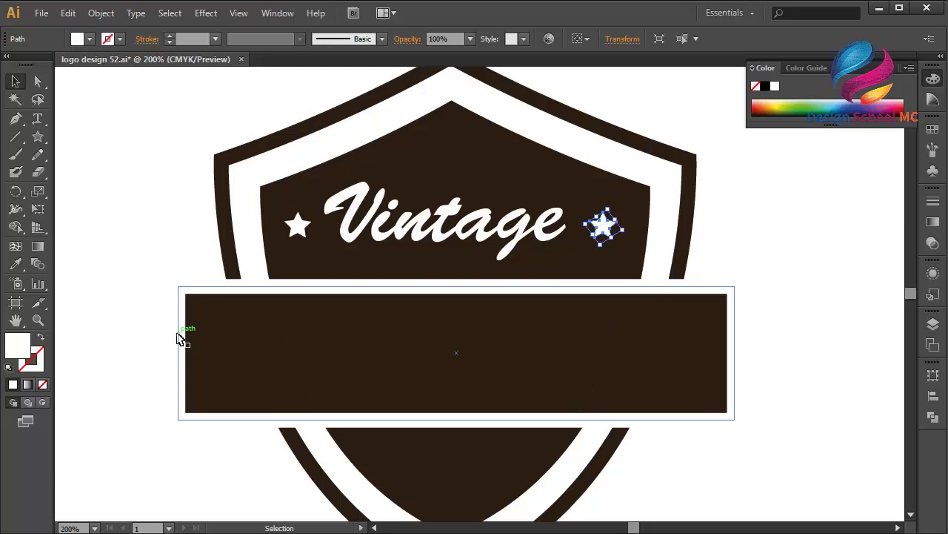
# Duplicate the Vintage text in front onto the banner and enlarge the copy to 86.63 pt, roughly centred there.
pyautogui.scroll(-3, 183, 333)
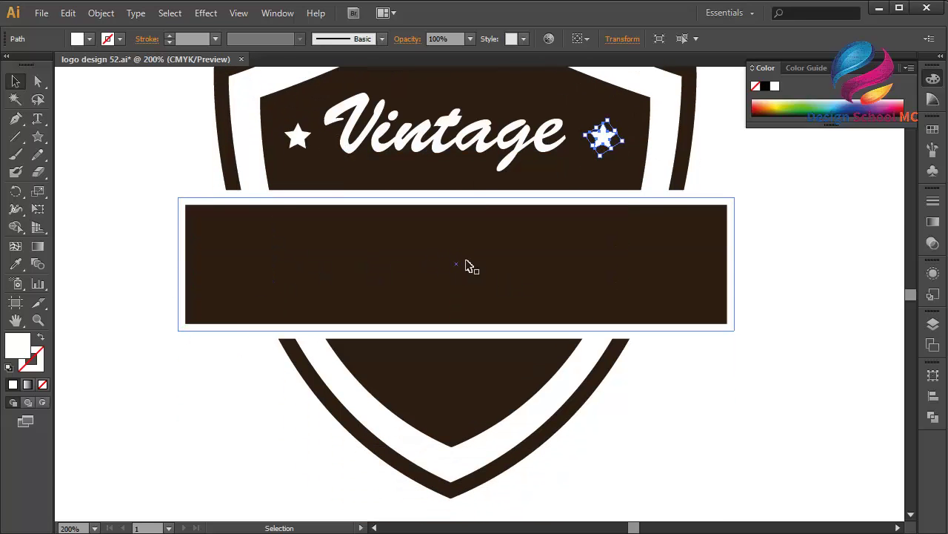
pyautogui.click(413, 136)
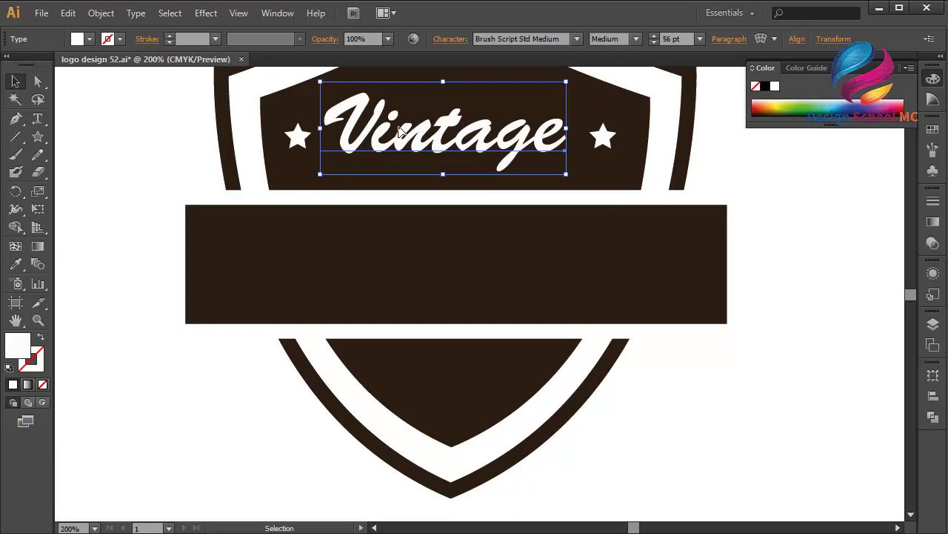
pyautogui.click(67, 13)
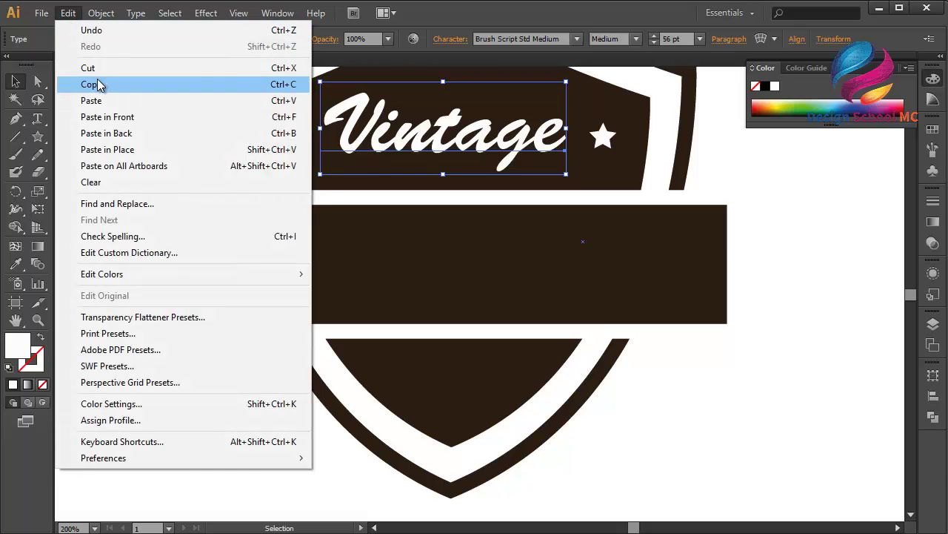
pyautogui.click(74, 84)
pyautogui.click(67, 12)
pyautogui.click(123, 116)
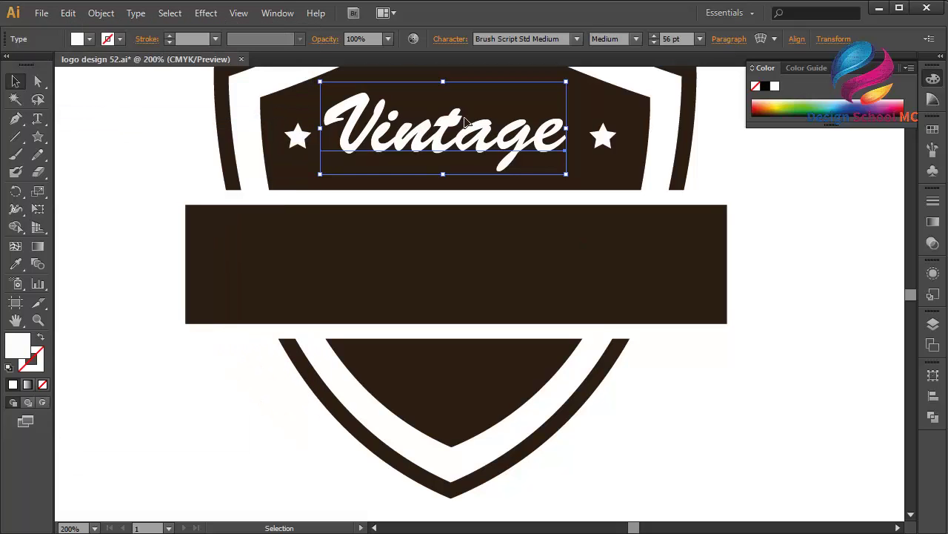
pyautogui.moveTo(469, 155); pyautogui.dragTo(555, 265)
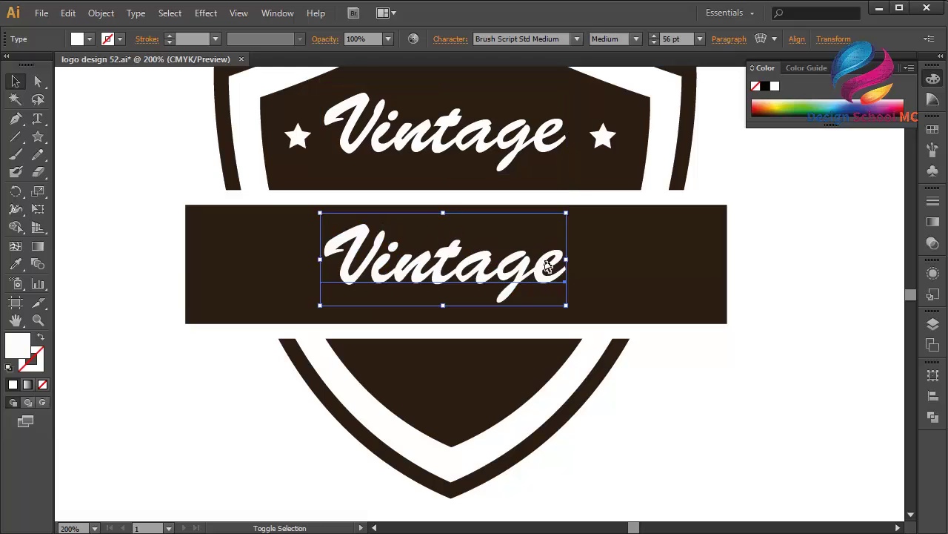
pyautogui.moveTo(443, 214); pyautogui.dragTo(442, 167)
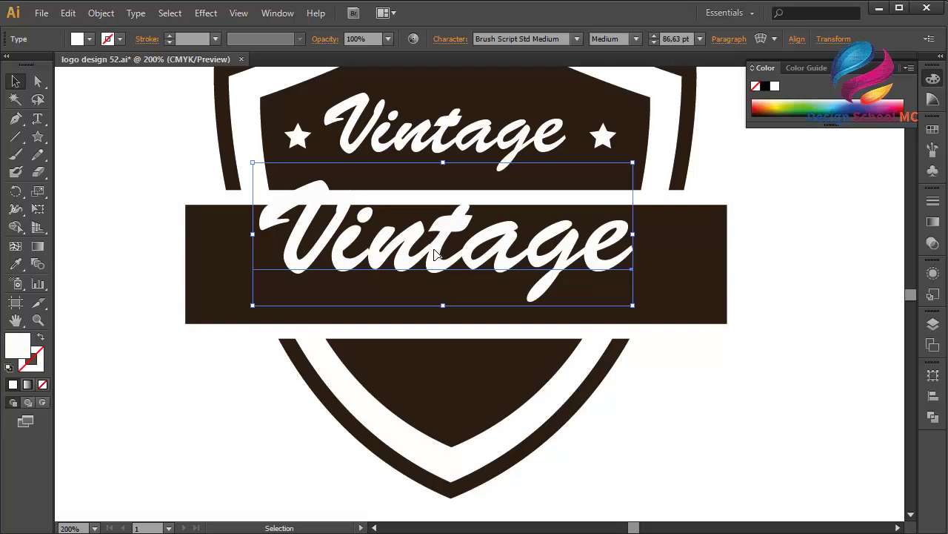
pyautogui.moveTo(444, 264); pyautogui.dragTo(433, 273)
# Replace the wording of the enlarged text on the banner with "Design Tutorial".
pyautogui.press('t')
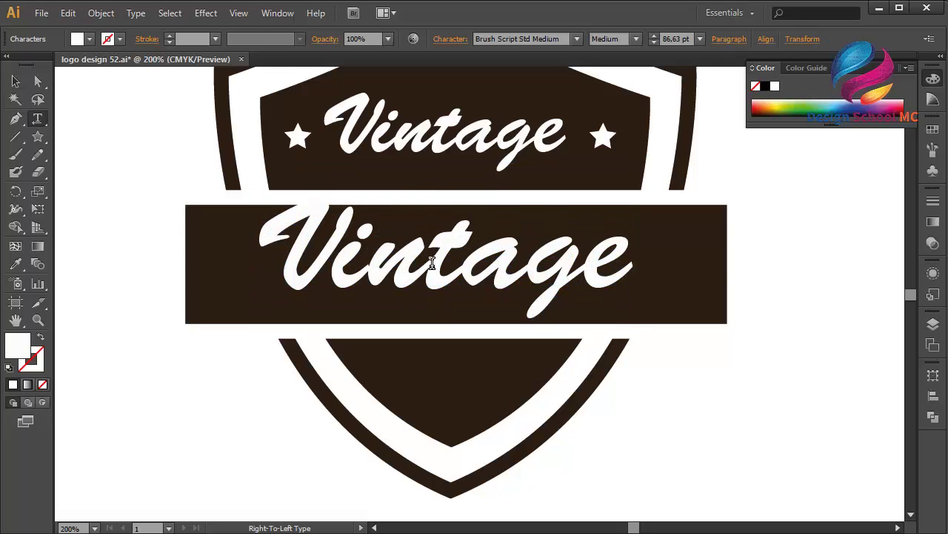
pyautogui.click(433, 265)
pyautogui.hotkey('ctrl', 'a')
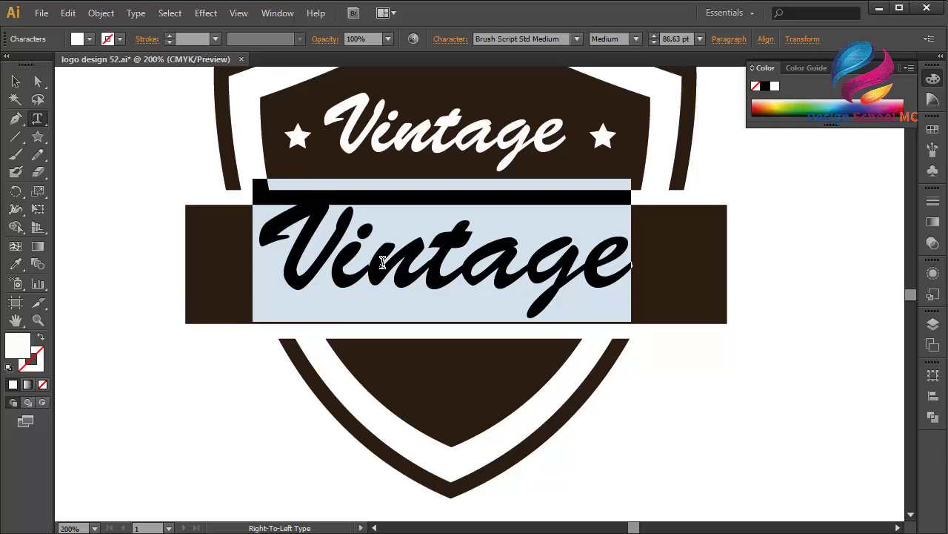
pyautogui.press('BackSpace')
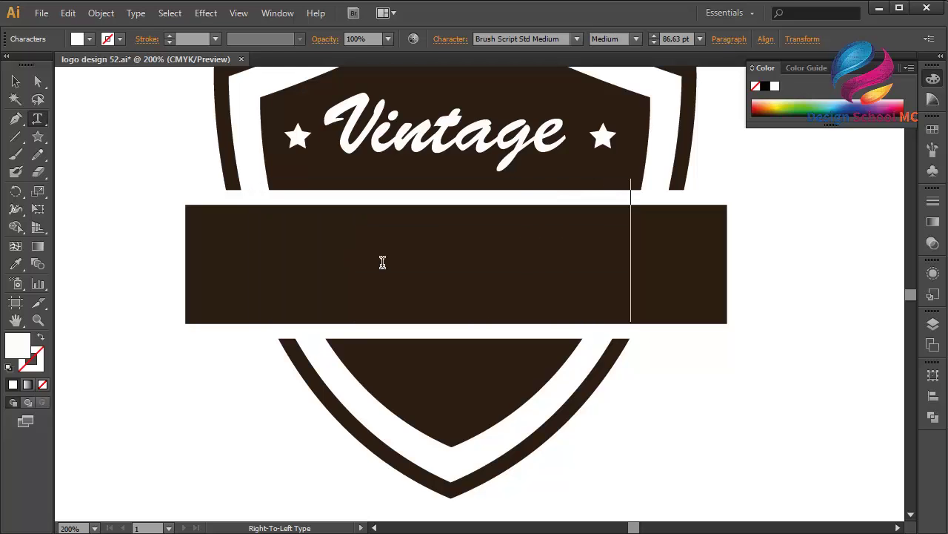
pyautogui.write('Design')
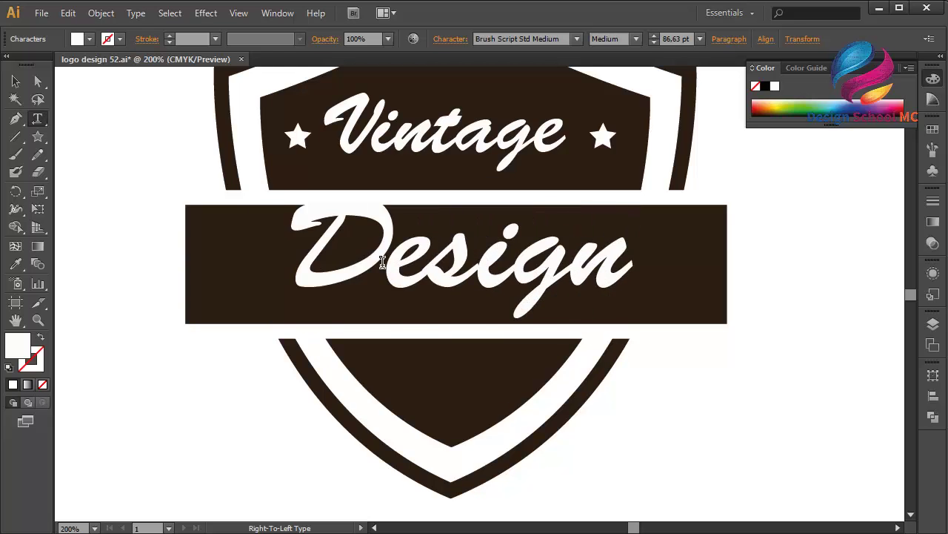
pyautogui.write(' Tut')
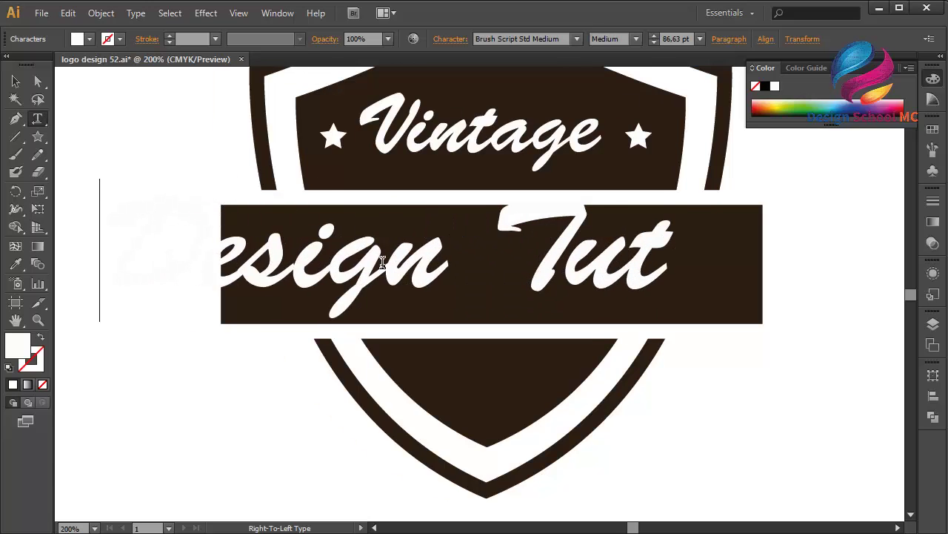
pyautogui.write('orial')
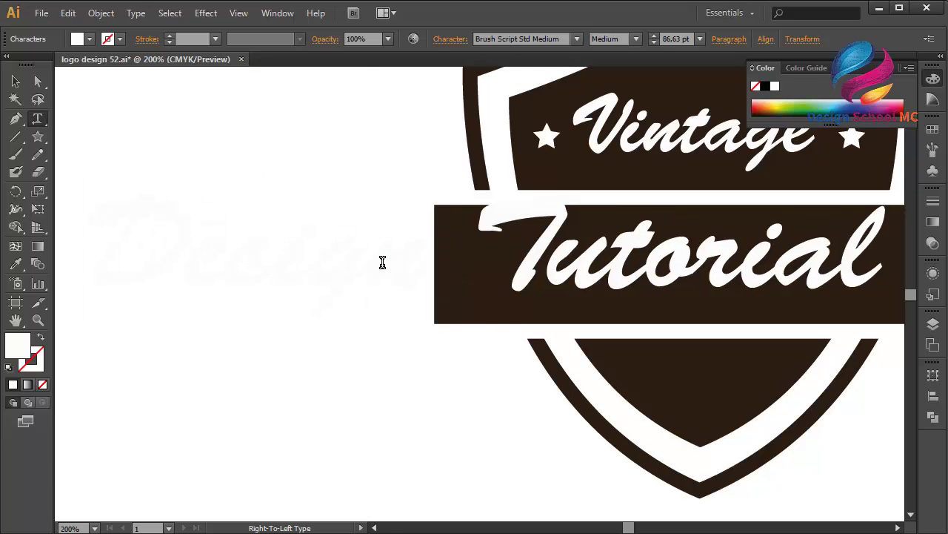
# Scale the Design Tutorial text down to 53.35 pt so it fits the banner and centre it there.
pyautogui.click(23, 82)
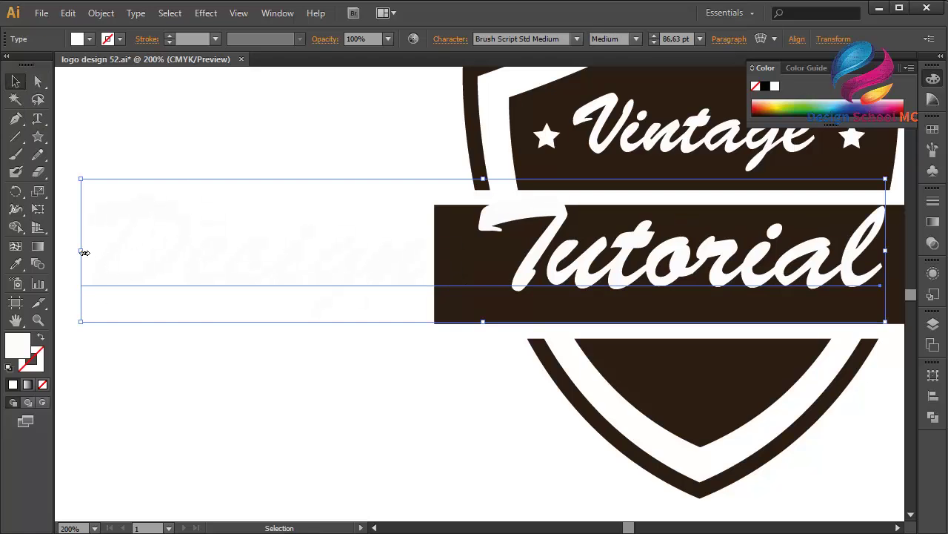
pyautogui.moveTo(85, 253); pyautogui.dragTo(460, 286)
pyautogui.click(896, 528)
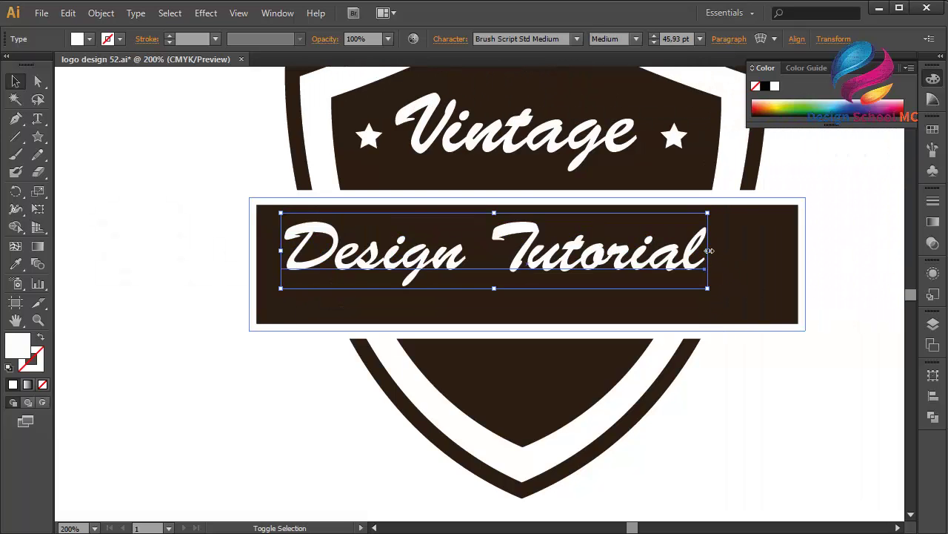
pyautogui.moveTo(709, 251); pyautogui.dragTo(776, 250)
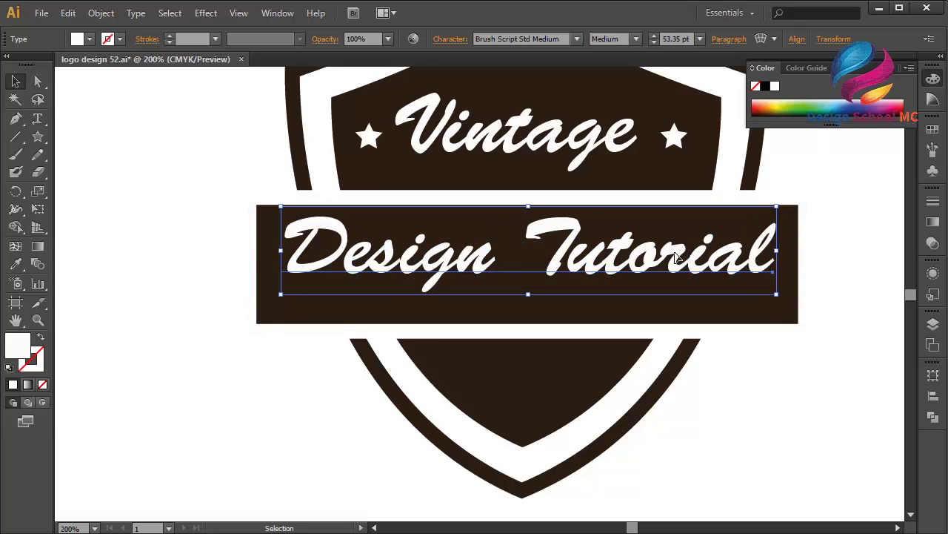
pyautogui.moveTo(676, 262); pyautogui.dragTo(677, 269)
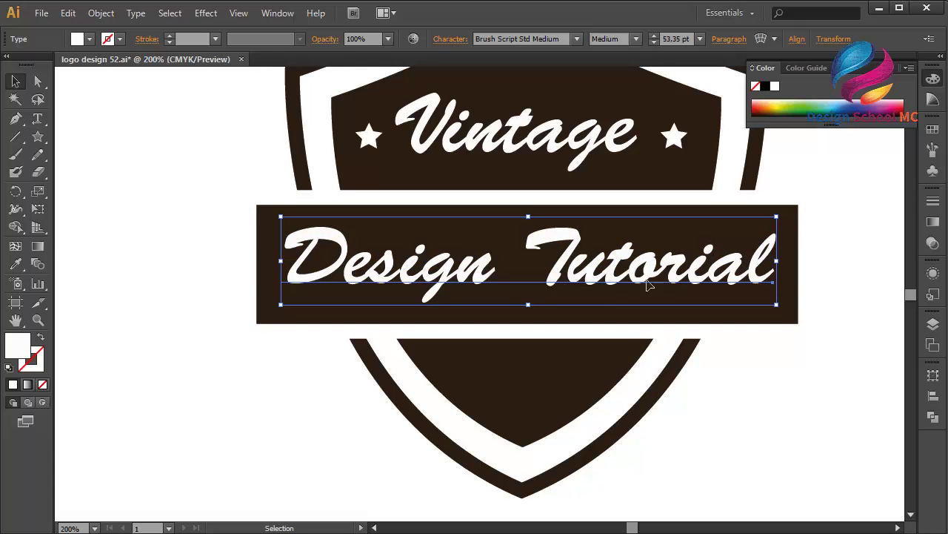
# Change the font of the Design Tutorial text on the banner to Cambria in the Bold style.
pyautogui.click(559, 39)
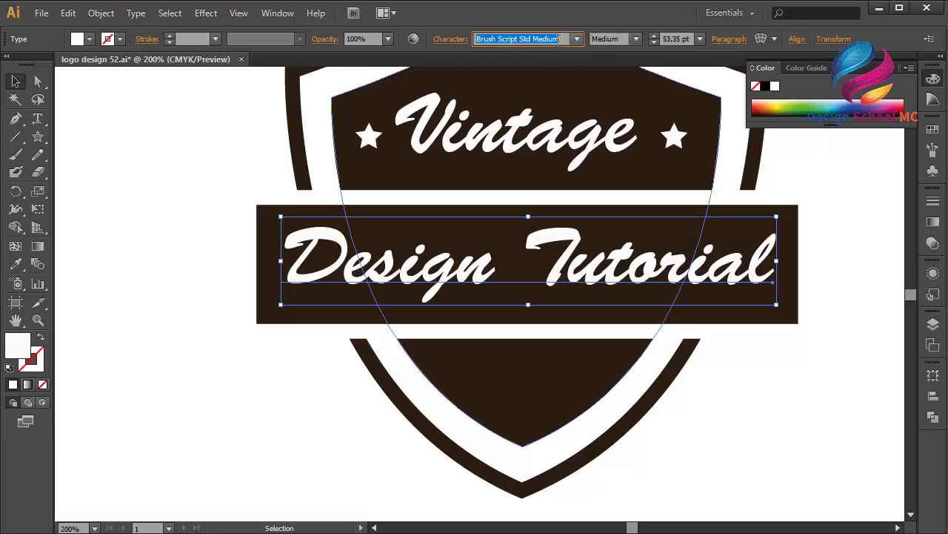
pyautogui.press('Down')
pyautogui.press('Down')
pyautogui.press('Up')
pyautogui.press('Down')
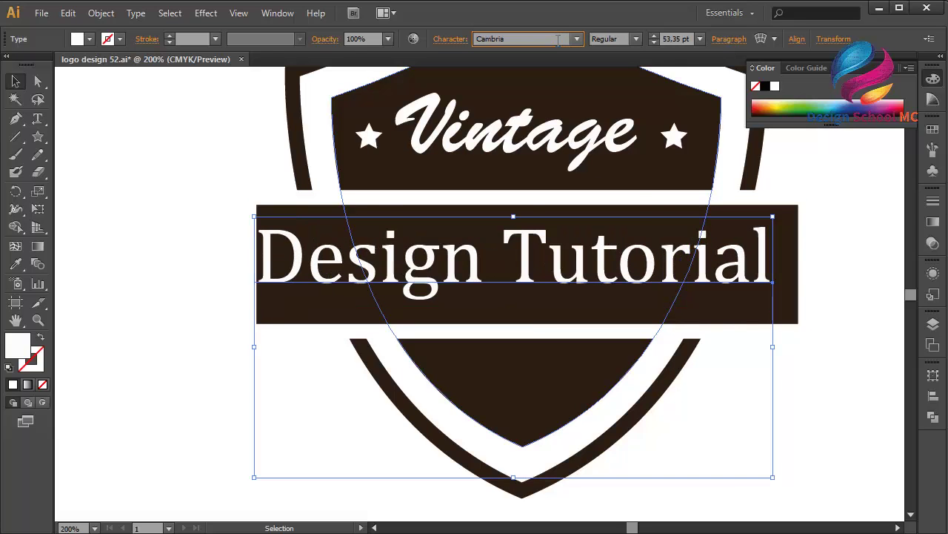
pyautogui.click(635, 40)
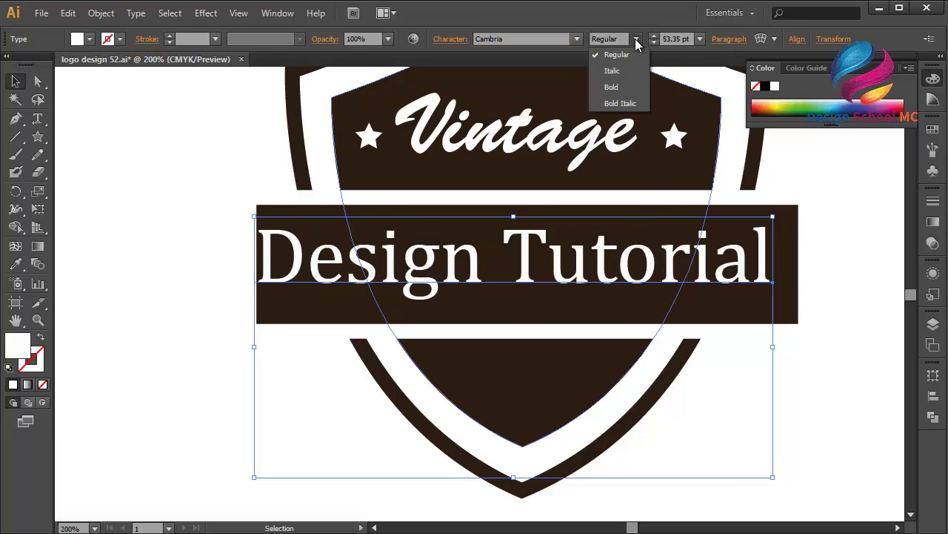
pyautogui.click(615, 88)
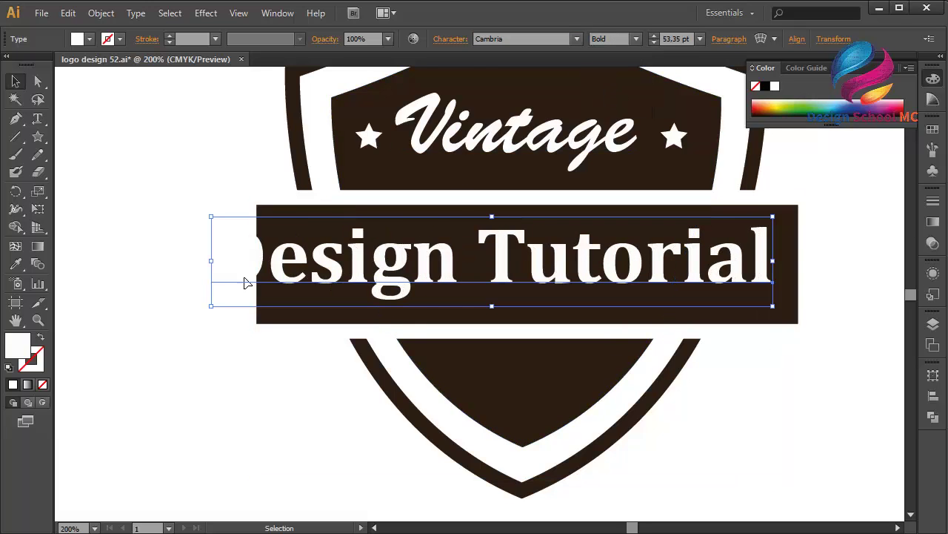
# Scale the Design Tutorial text down to 47.86 pt and nudge it into the centre of the banner.
pyautogui.moveTo(210, 261); pyautogui.dragTo(268, 269)
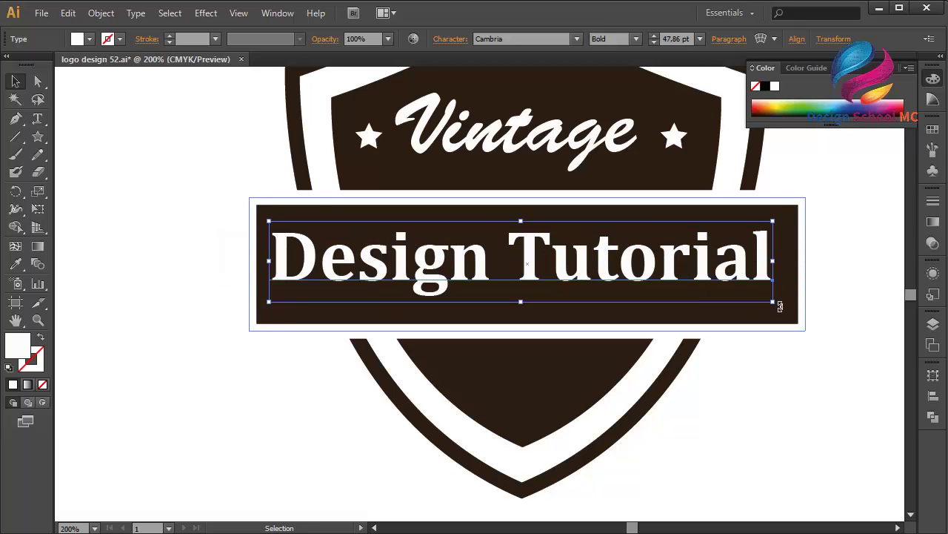
pyautogui.press('Down')
pyautogui.press('Down')
pyautogui.press('Down')
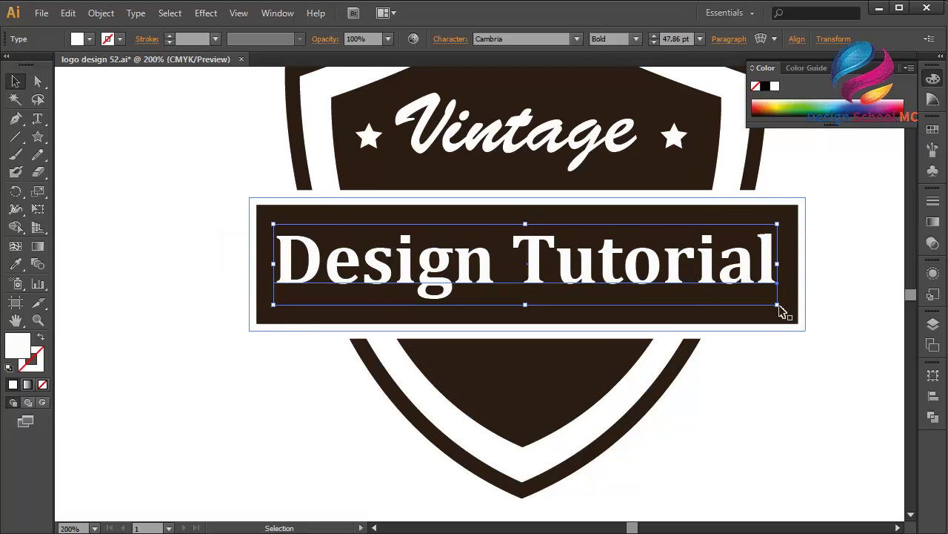
pyautogui.click(847, 307)
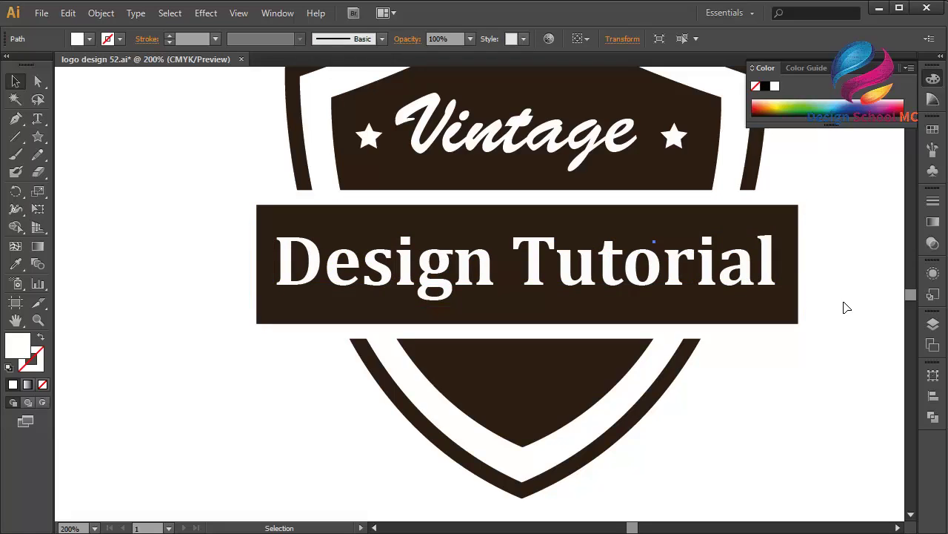
# Set the Vintage text in the upper shield to Cambria Bold, matching the font of the banner text.
pyautogui.hotkey('ctrl', '-')
pyautogui.hotkey('ctrl', '-')
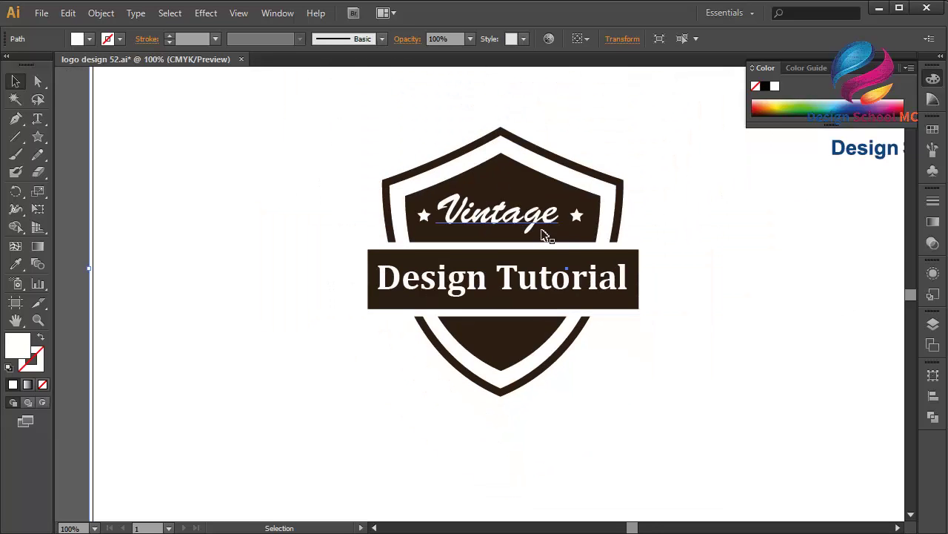
pyautogui.click(528, 222)
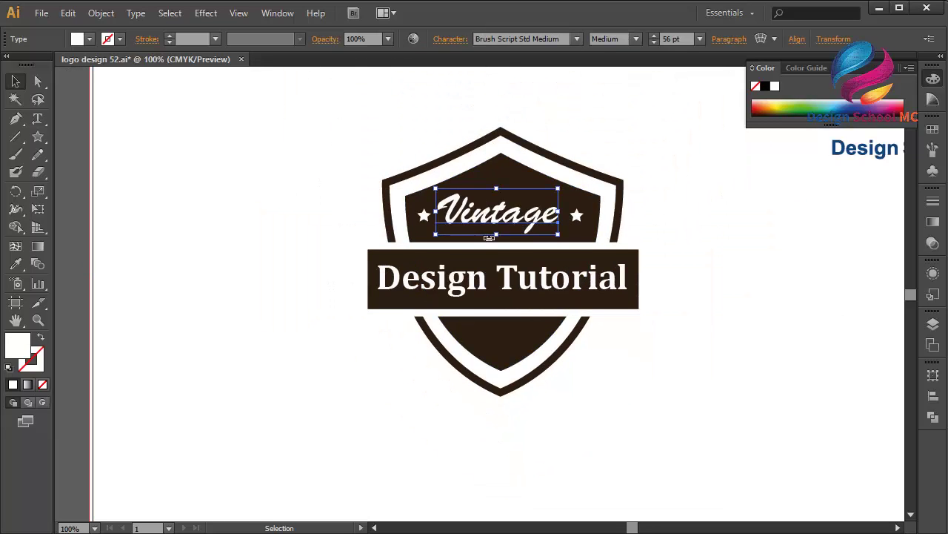
pyautogui.click(529, 287)
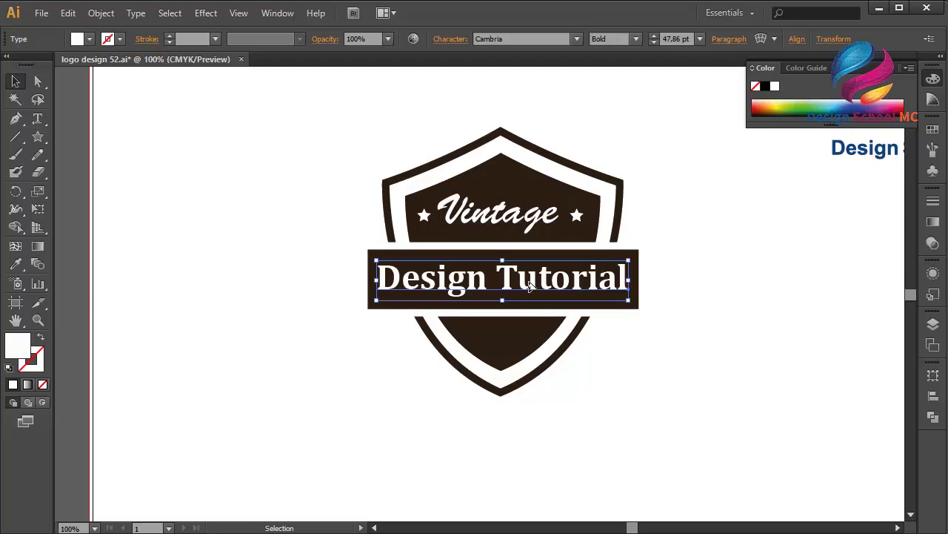
pyautogui.click(515, 39)
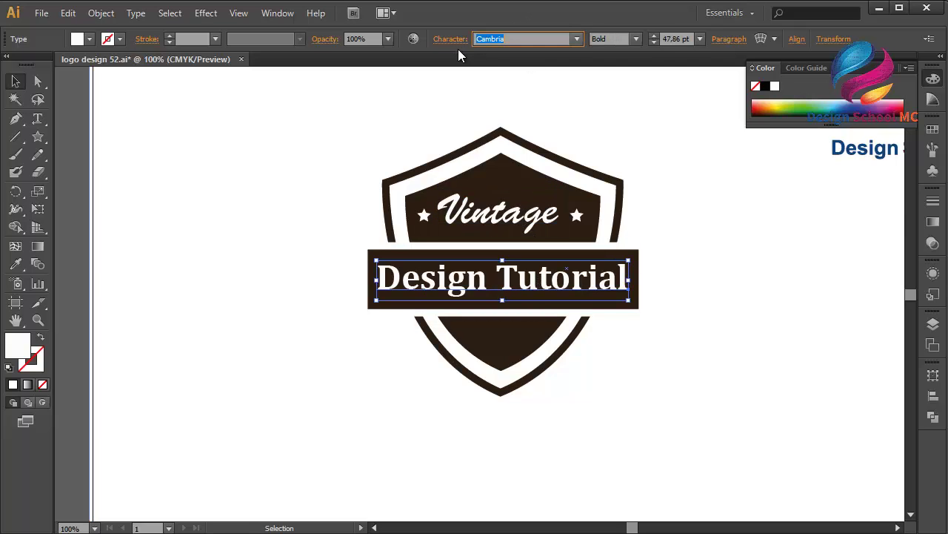
pyautogui.rightClick(511, 38)
pyautogui.click(478, 86)
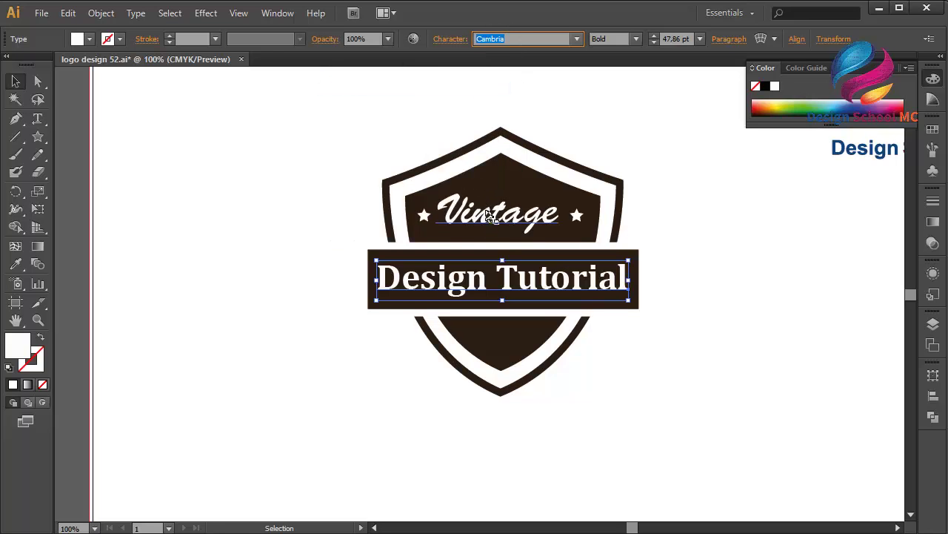
pyautogui.click(489, 215)
pyautogui.click(535, 41)
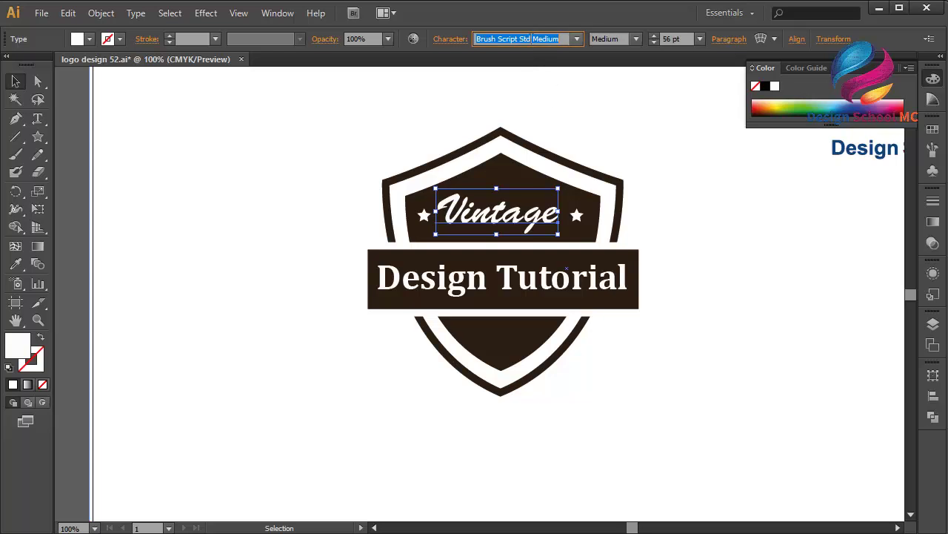
pyautogui.rightClick(511, 41)
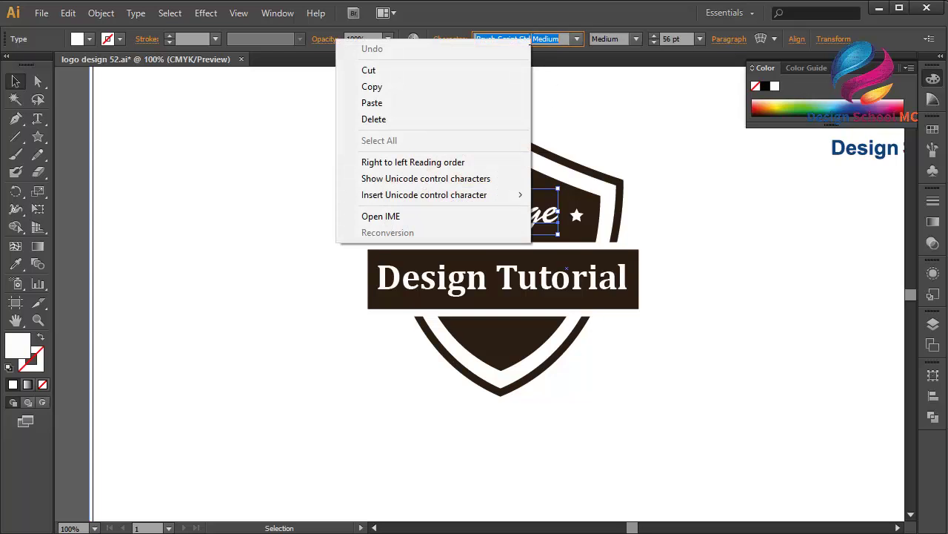
pyautogui.click(510, 106)
pyautogui.press('Return')
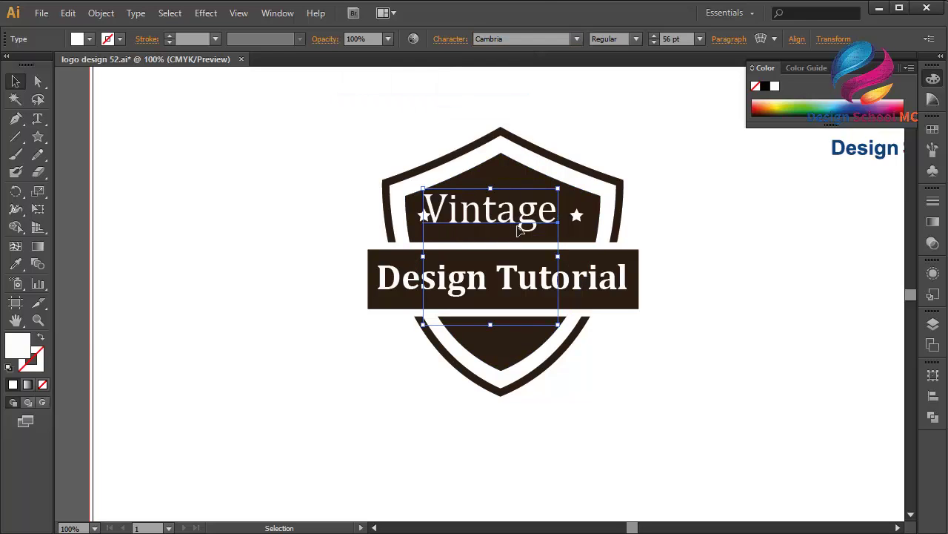
pyautogui.click(636, 40)
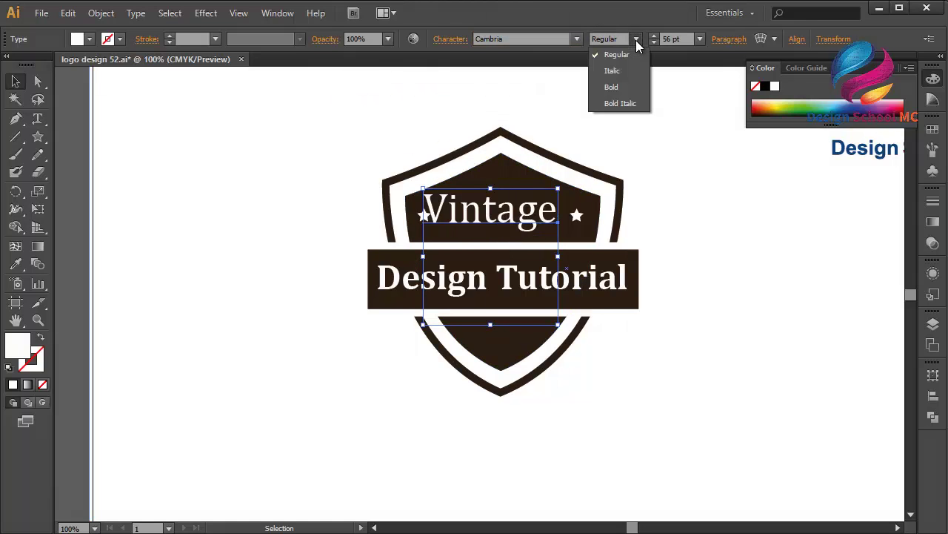
pyautogui.click(623, 83)
# Scale the Vintage text down to 47.42 pt and nudge it so it sits centred between the two stars.
pyautogui.moveTo(413, 212); pyautogui.dragTo(436, 212)
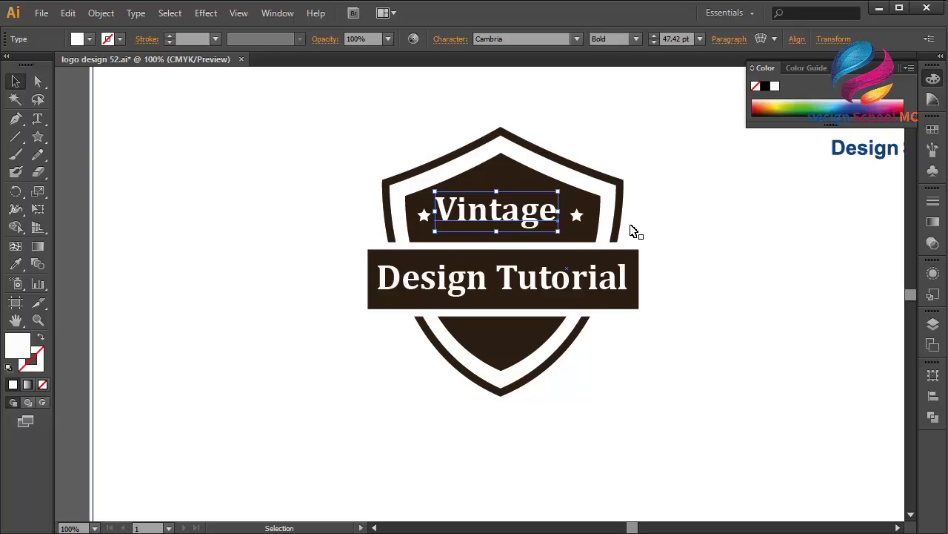
pyautogui.press('Right')
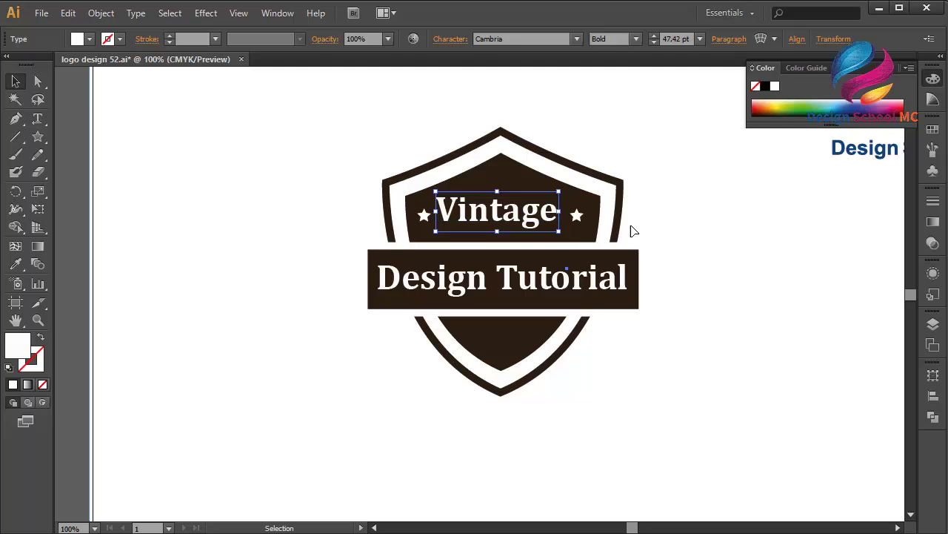
pyautogui.click(631, 230)
pyautogui.click(535, 220)
pyautogui.press('Right')
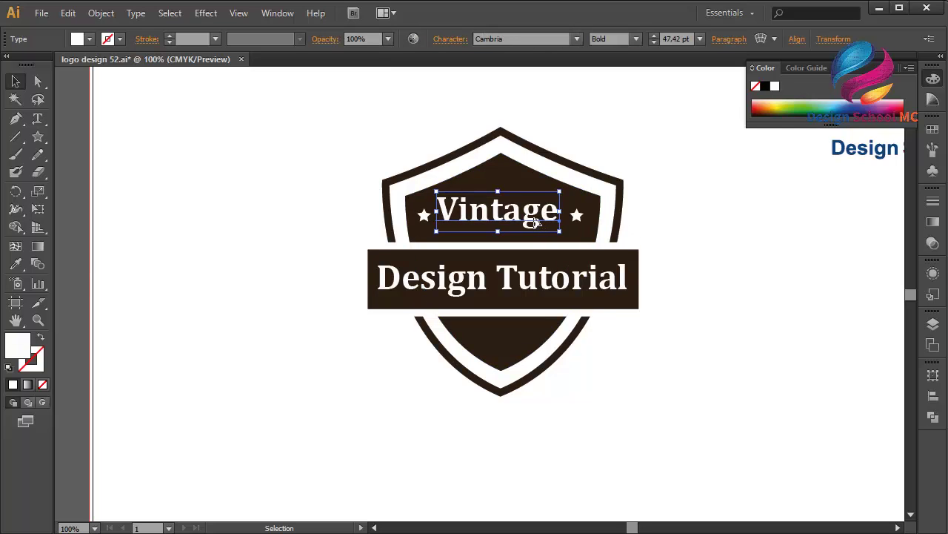
pyautogui.press('Right')
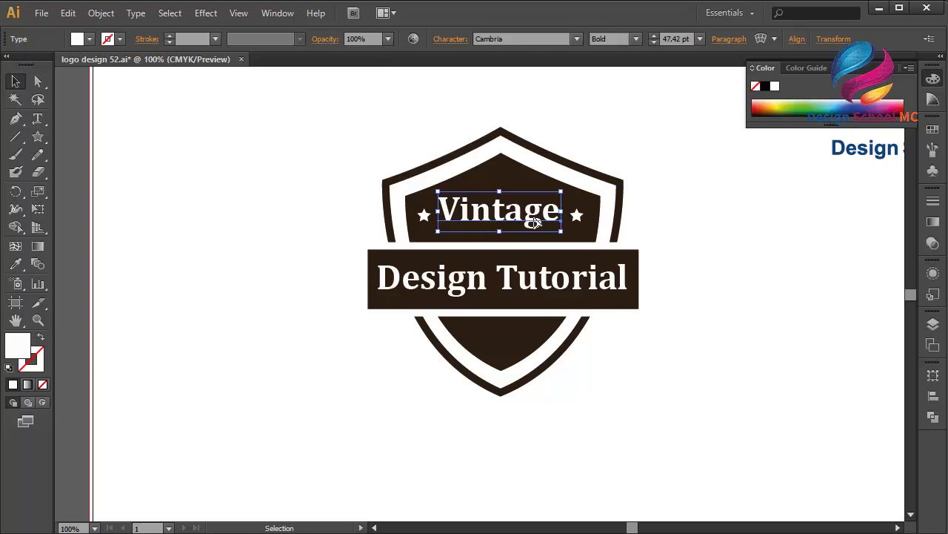
pyautogui.click(681, 195)
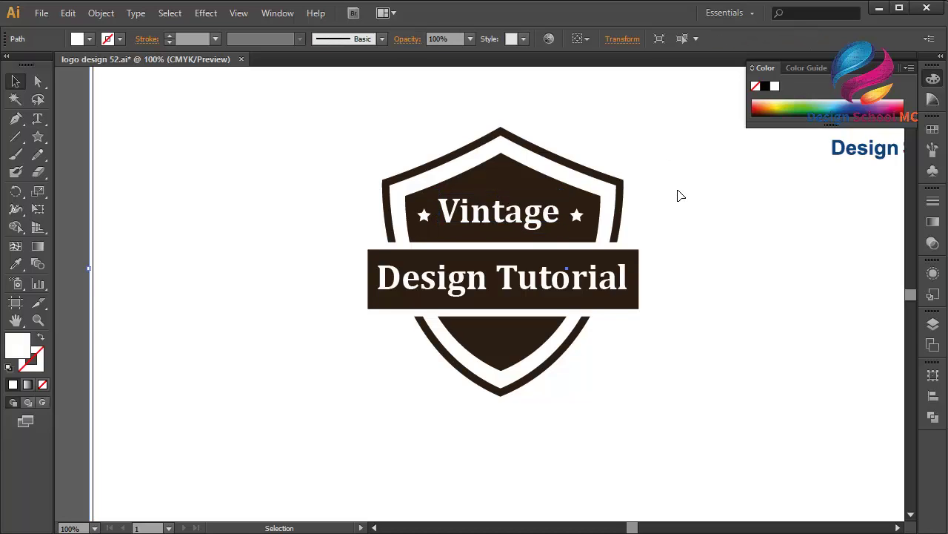
# Add the text "3017", enlarge it to 25.5 pt and place it in the shield area below the banner.
pyautogui.click(37, 119)
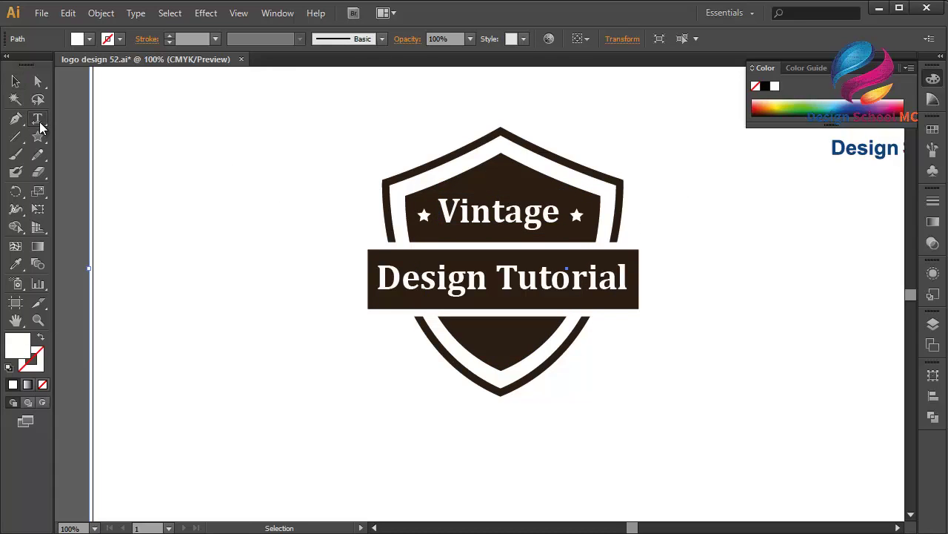
pyautogui.click(250, 415)
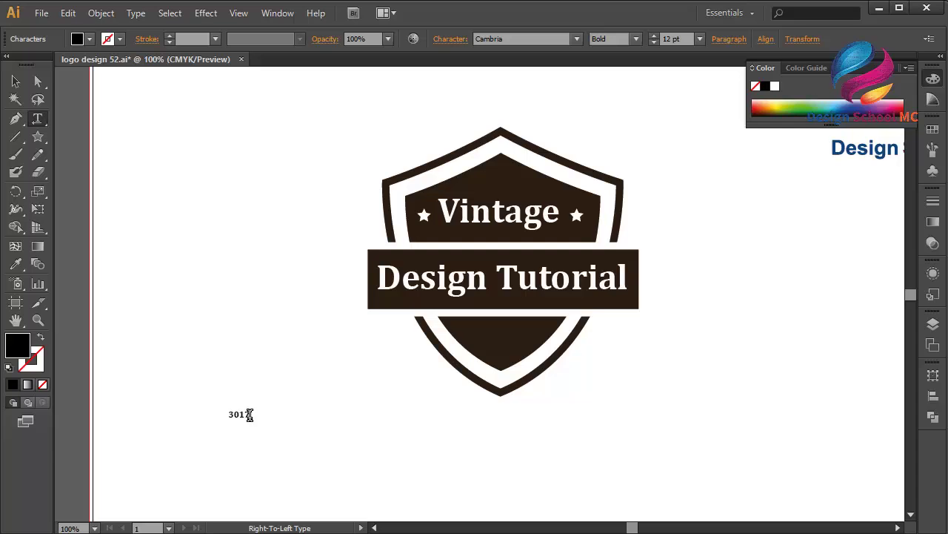
pyautogui.press('Escape')
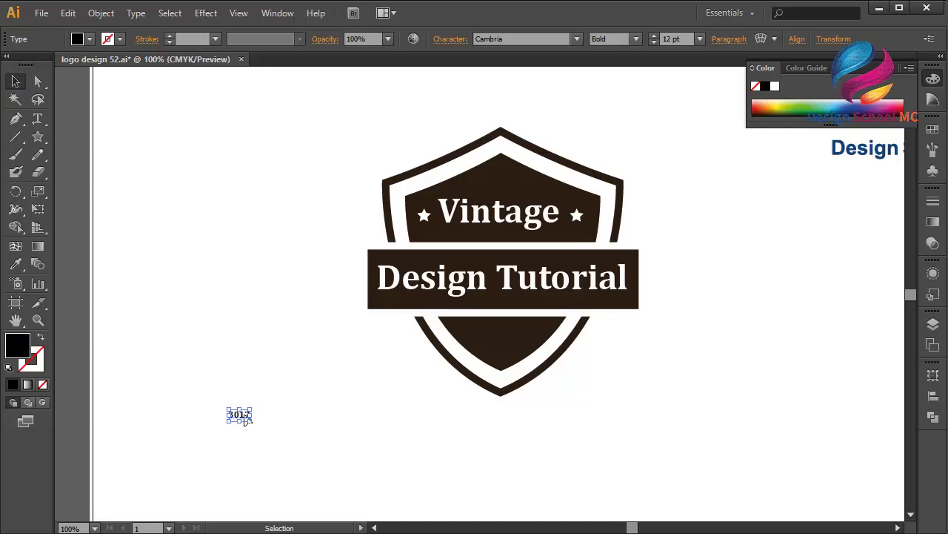
pyautogui.moveTo(245, 420); pyautogui.dragTo(503, 325)
pyautogui.hotkey('ctrl', '+')
pyautogui.hotkey('ctrl', '+')
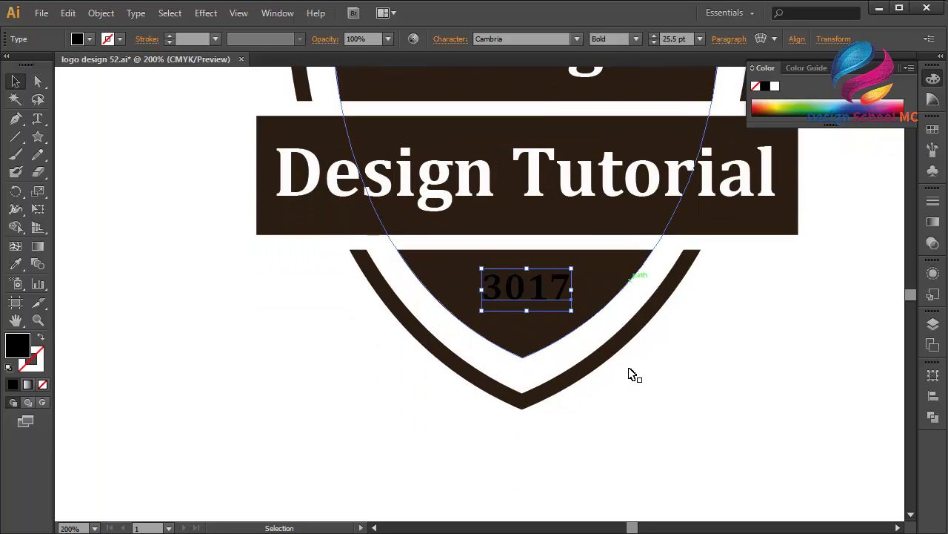
# Nudge the 3017 text slightly down and left to centre it in the lower part of the shield.
pyautogui.press('Down')
pyautogui.press('Down')
pyautogui.press('Down')
pyautogui.press('Down')
pyautogui.press('Down')
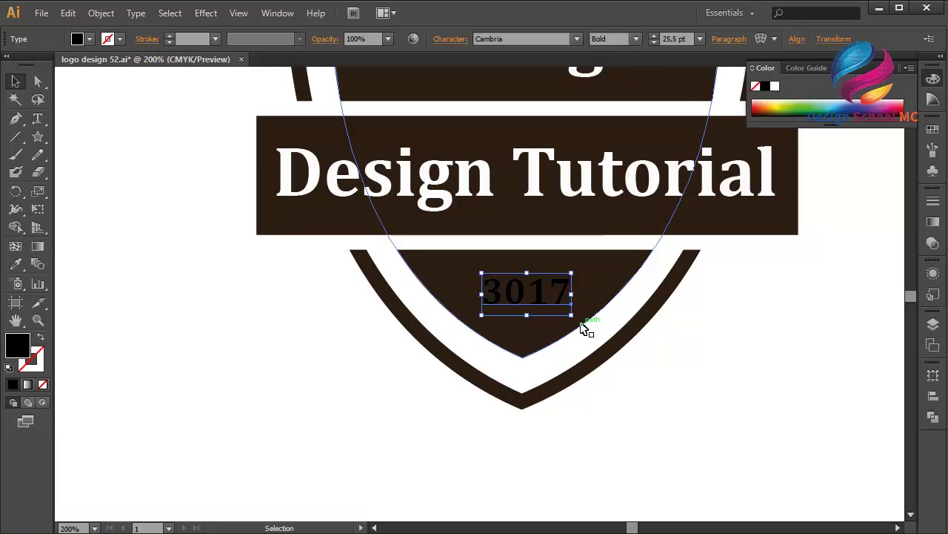
pyautogui.press('Left')
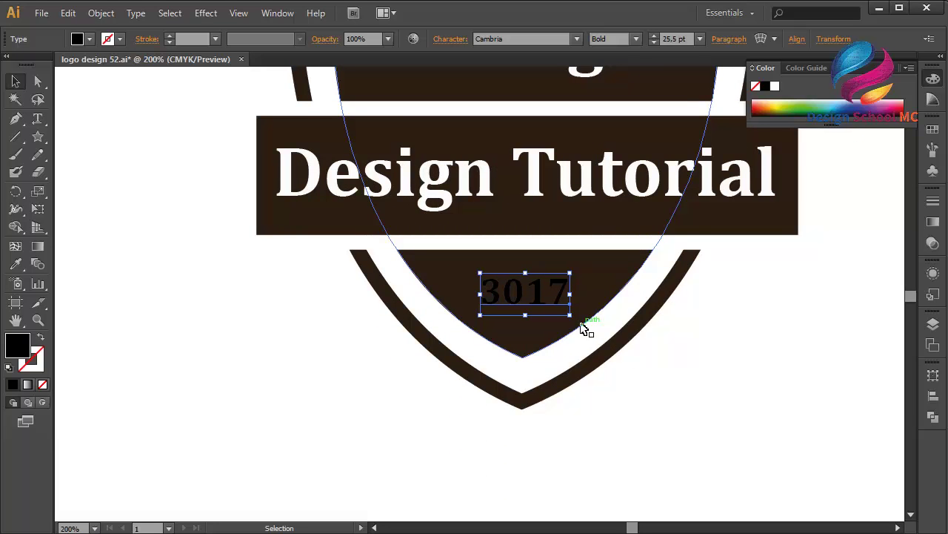
# Change the fill of the 3017 text to white, FFFFFF.
pyautogui.doubleClick(18, 349)
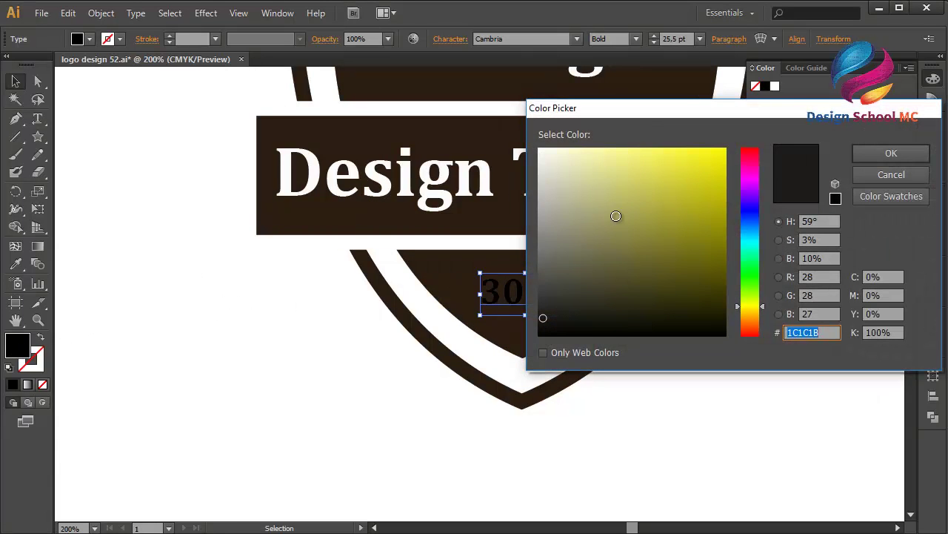
pyautogui.write('FFFFFF')
pyautogui.click(892, 152)
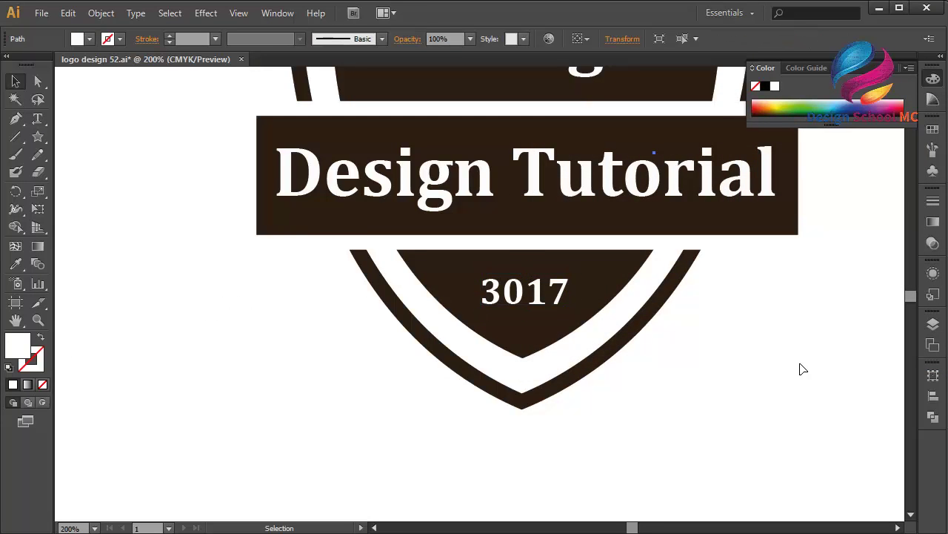
# Draw a notched ribbon tail at the banner's left end with the Pen tool, using the inner shield's dark brown fill.
pyautogui.hotkey('ctrl', '0')
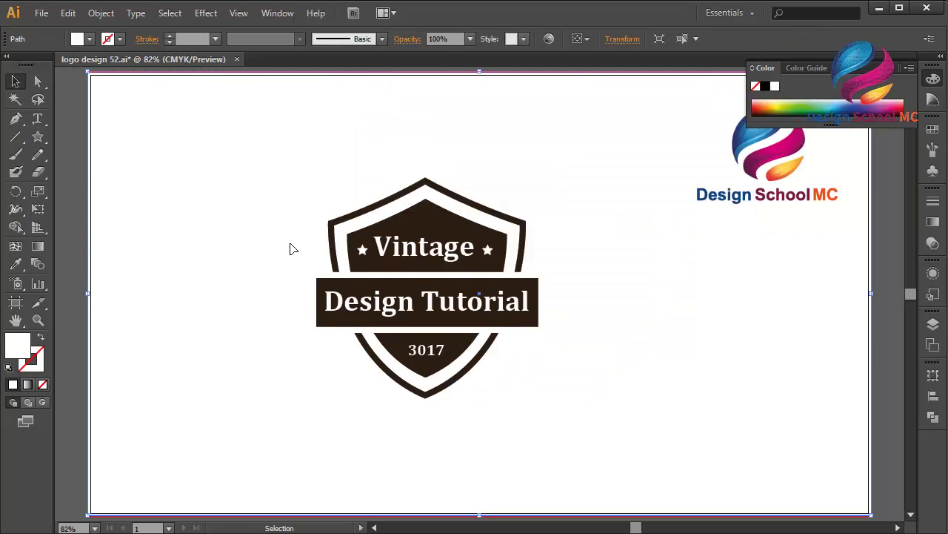
pyautogui.click(15, 120)
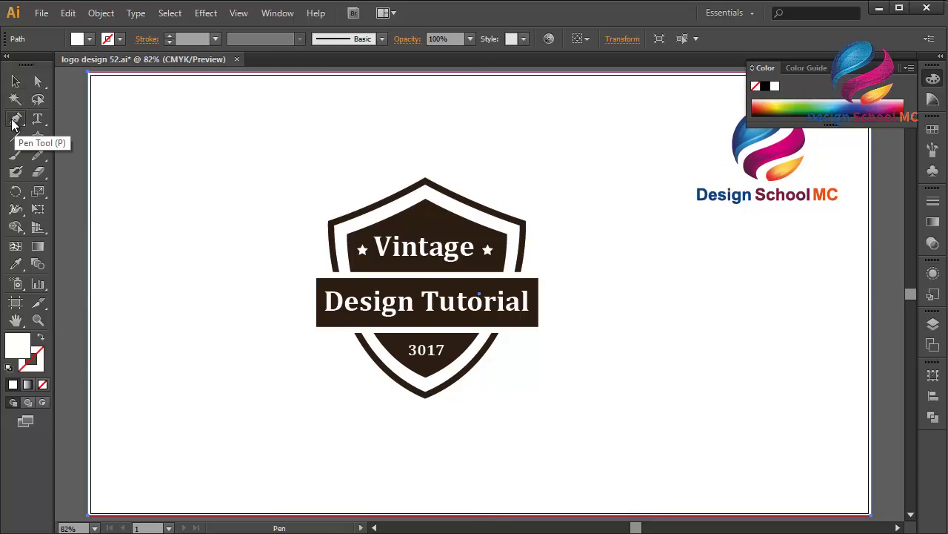
pyautogui.click(16, 80)
pyautogui.click(455, 229)
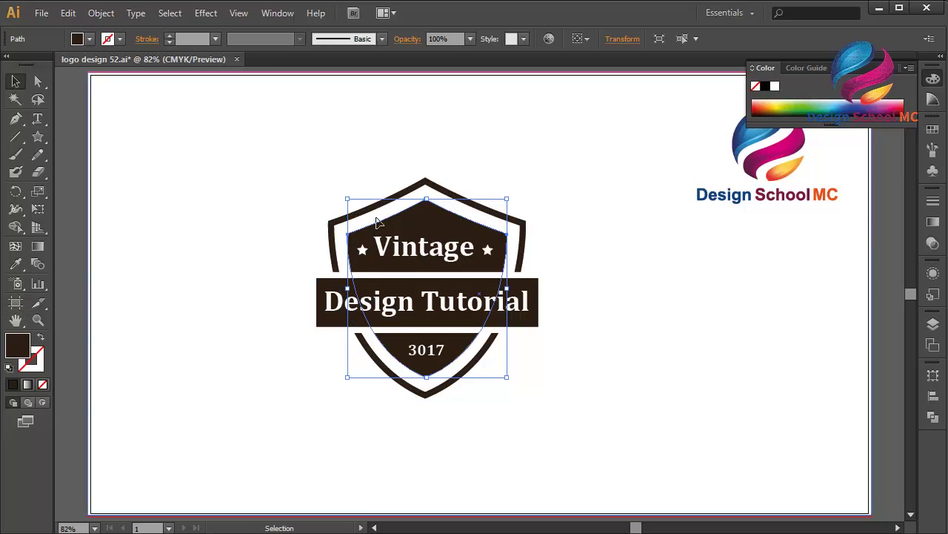
pyautogui.click(16, 117)
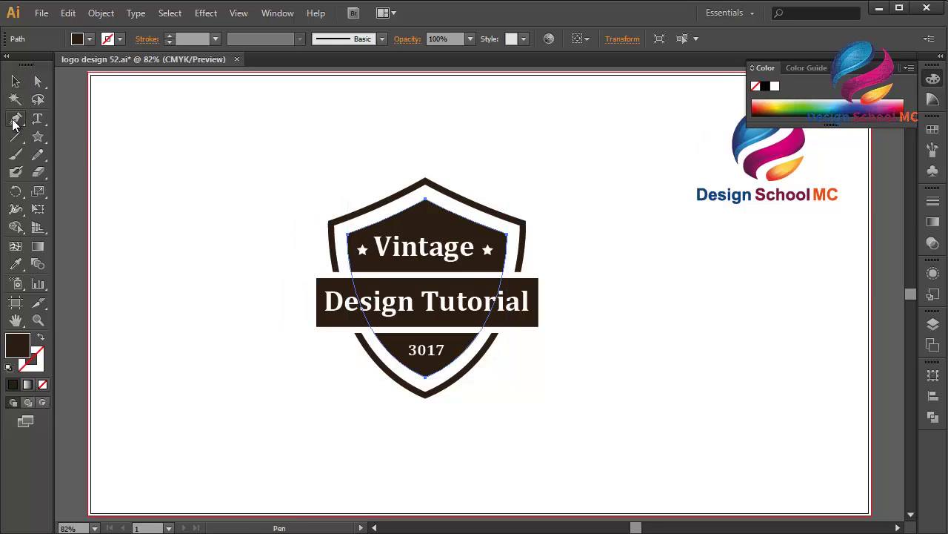
pyautogui.hotkey('ctrl', '+')
pyautogui.hotkey('ctrl', '+')
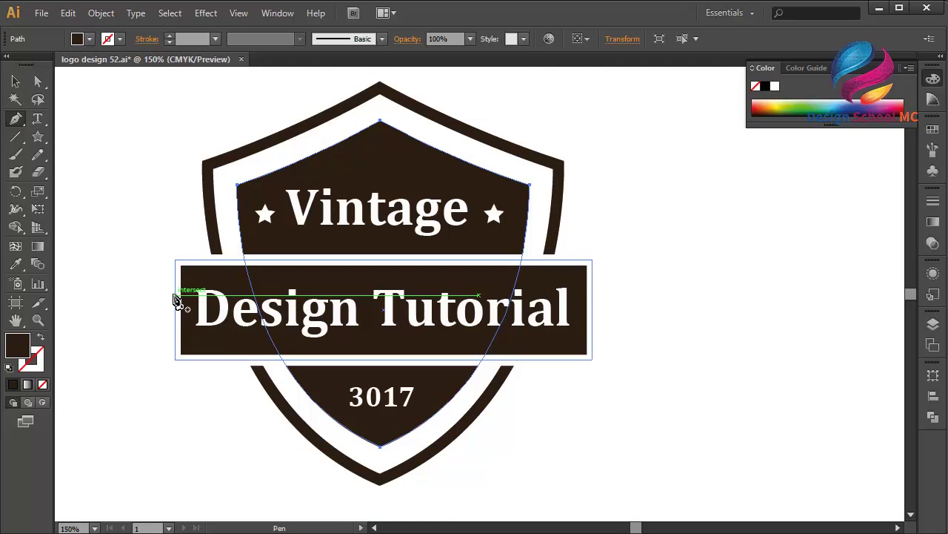
pyautogui.click(174, 296)
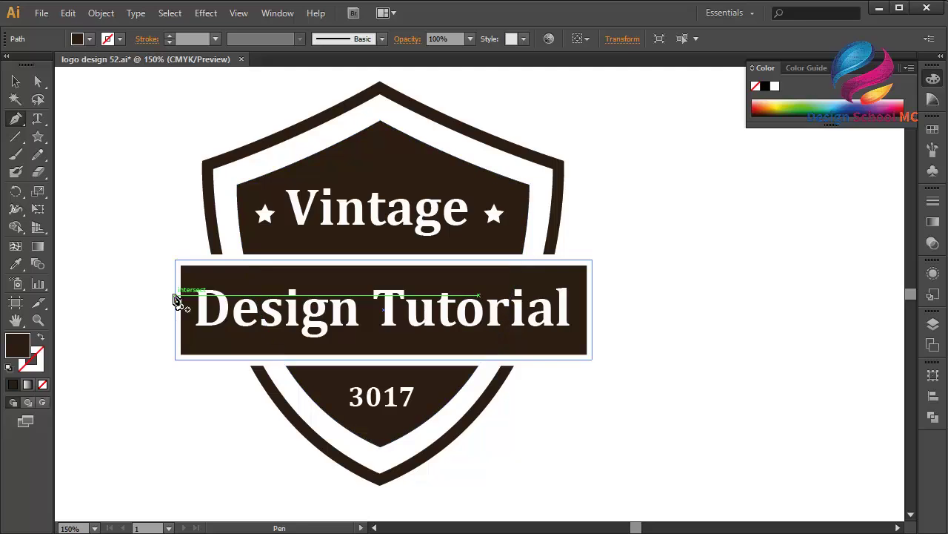
pyautogui.click(98, 294)
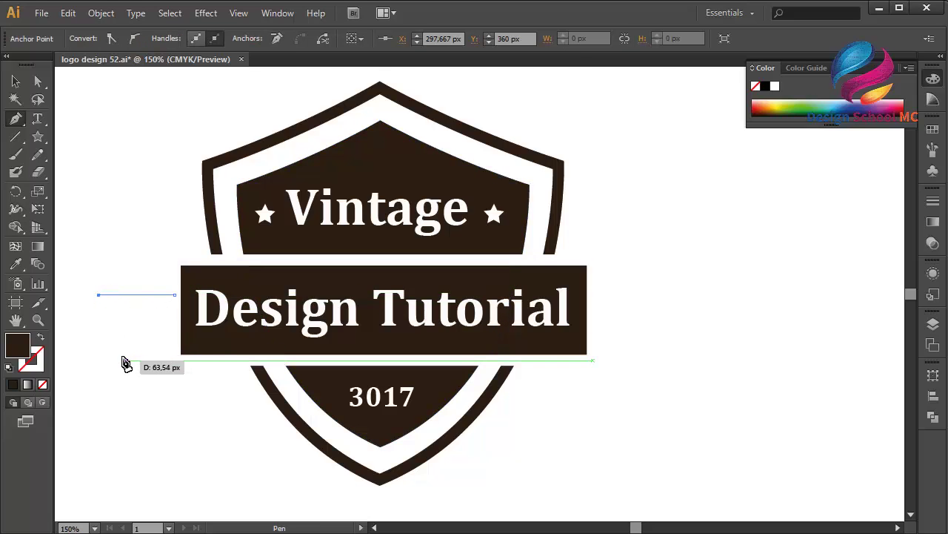
pyautogui.click(124, 357)
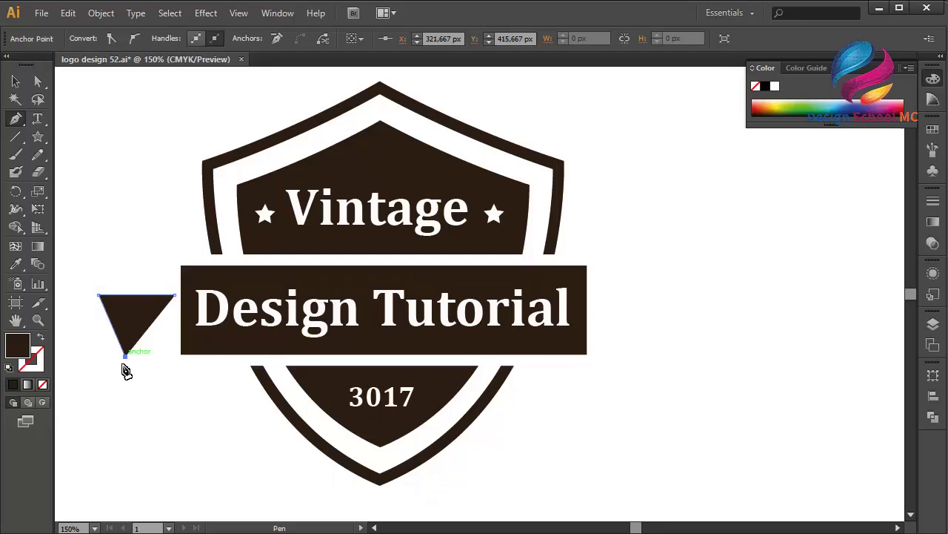
pyautogui.click(90, 396)
pyautogui.click(196, 397)
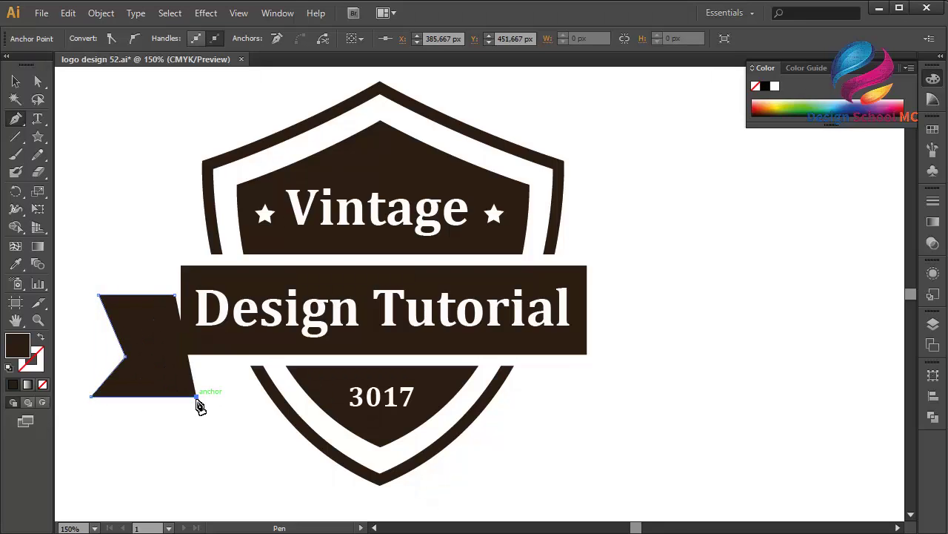